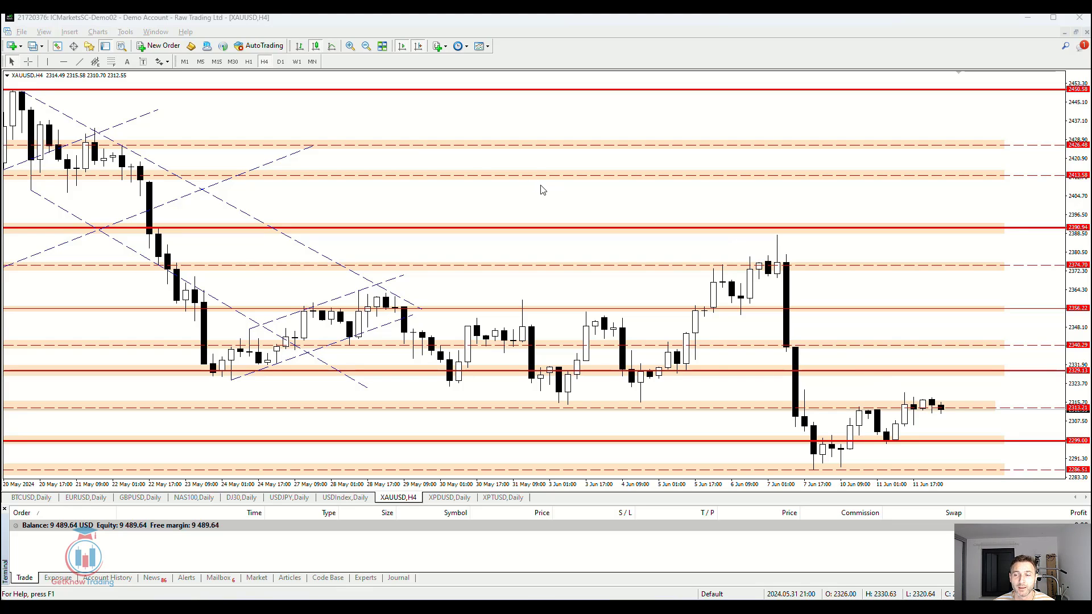
Step: Measure a price distance on the gold chart with the crosshair, then start a new XAUUSD order
left_click(29, 62)
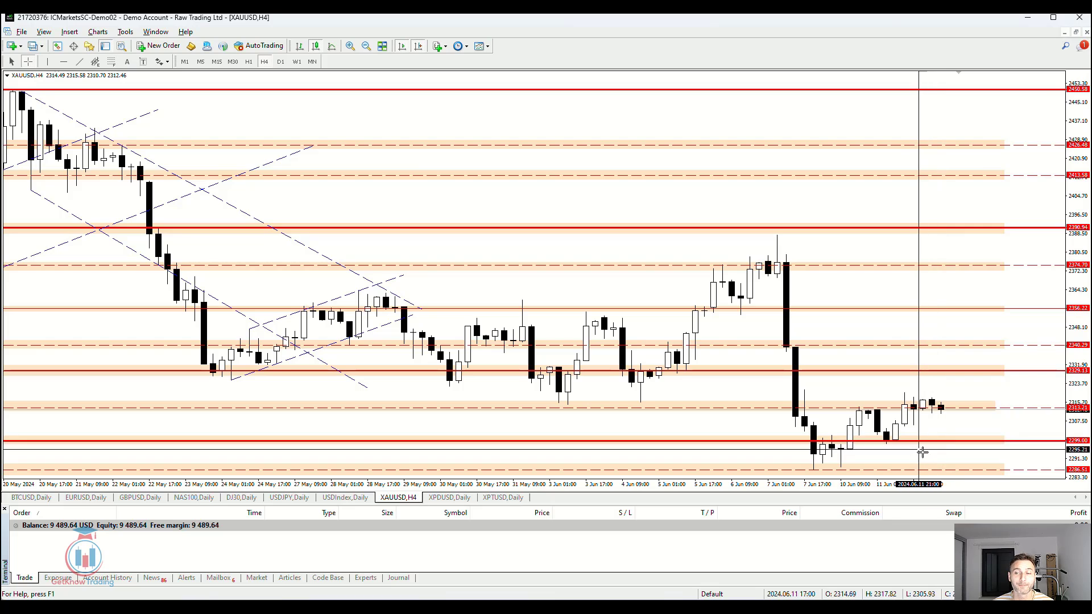
left_click_drag(956, 436, 997, 375)
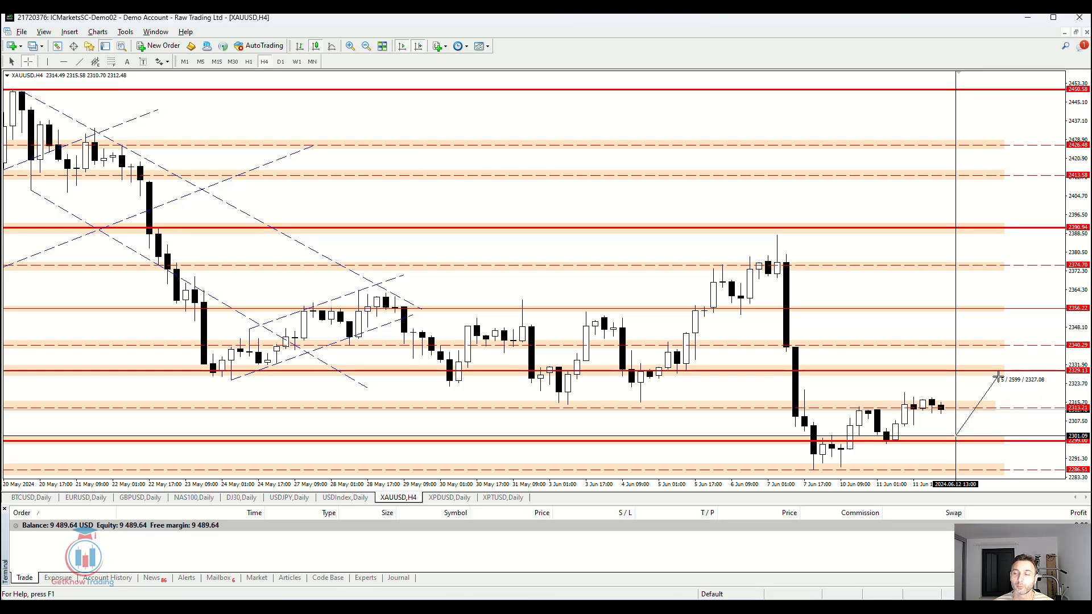
left_click_drag(998, 376, 998, 376)
key("ctrl+f")
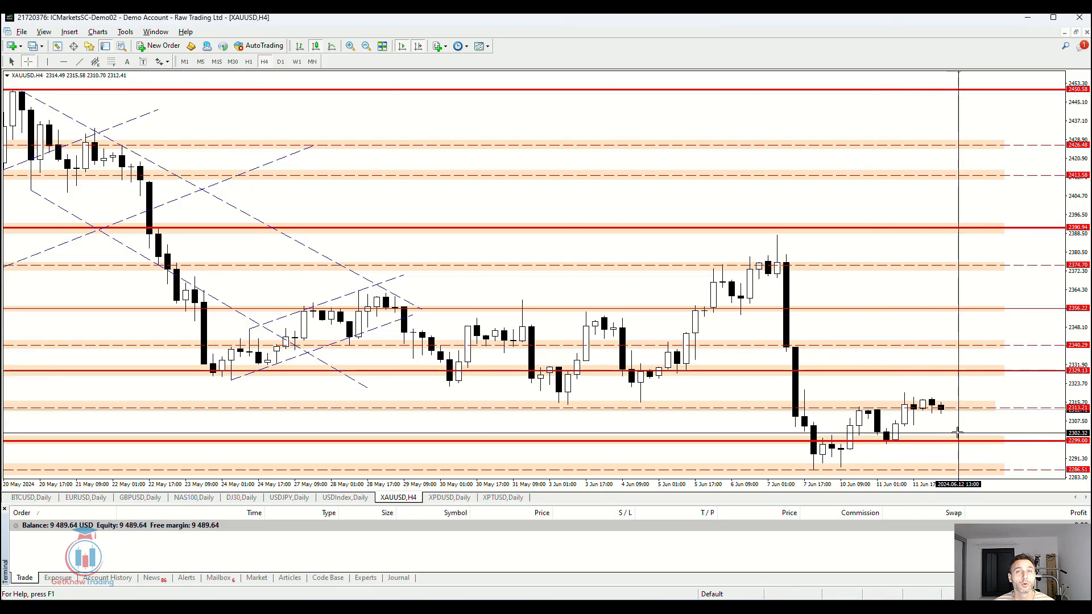
left_click(159, 46)
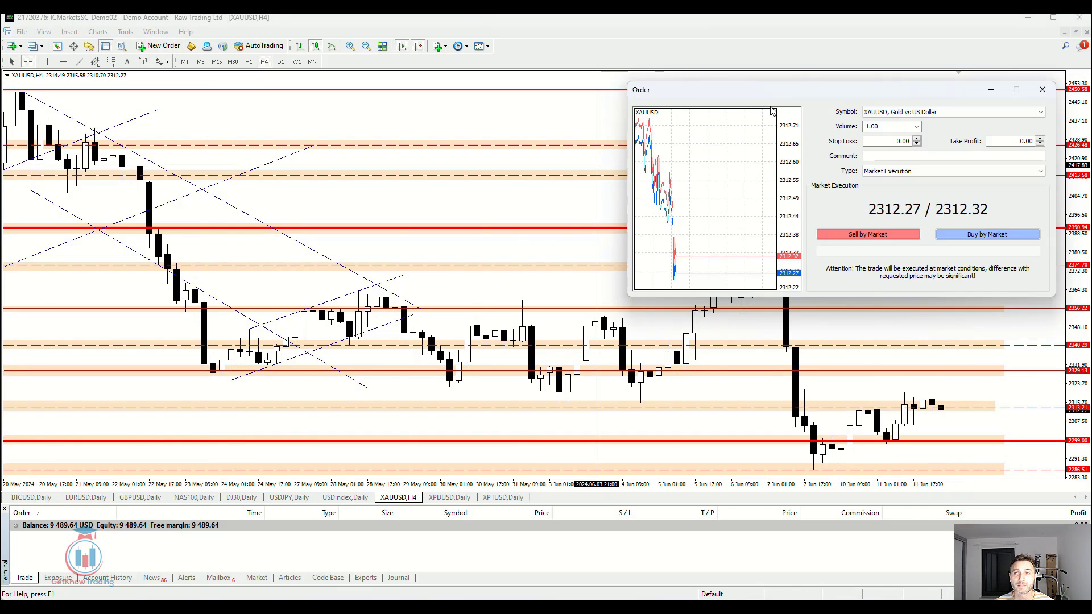
Step: Switch the order type to Pending Order and place a 1.00-lot Buy Limit at 2299.00
left_click_drag(739, 90, 188, 141)
left_click(341, 222)
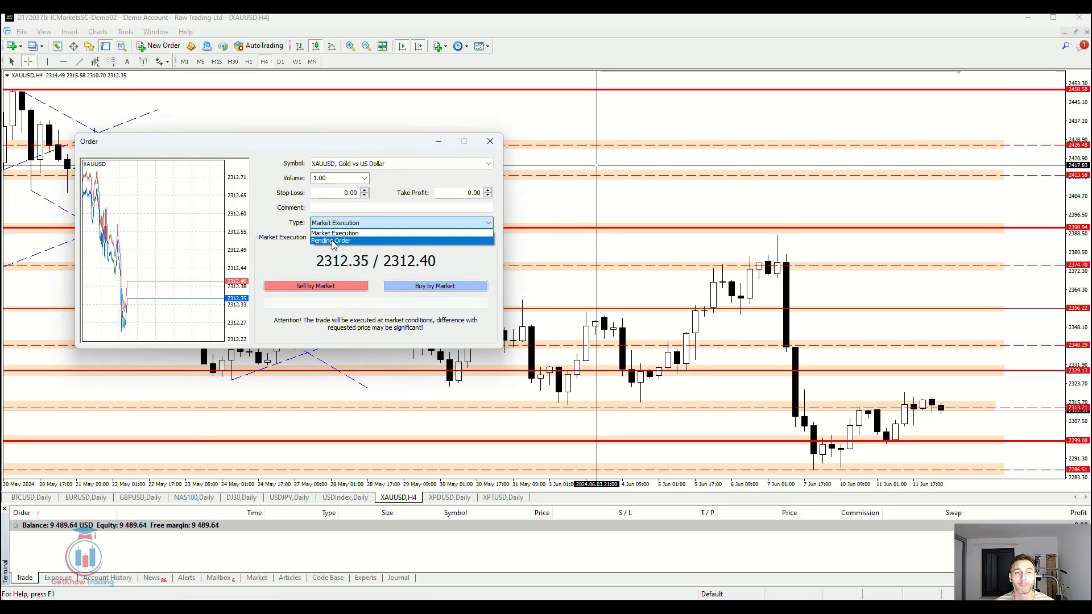
left_click(332, 240)
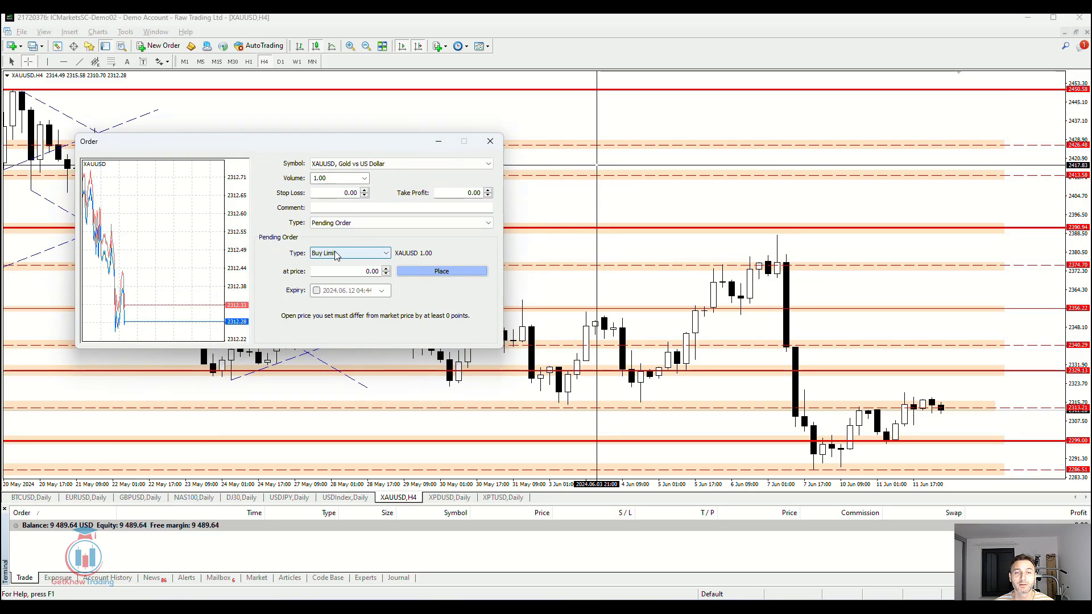
left_click(364, 271)
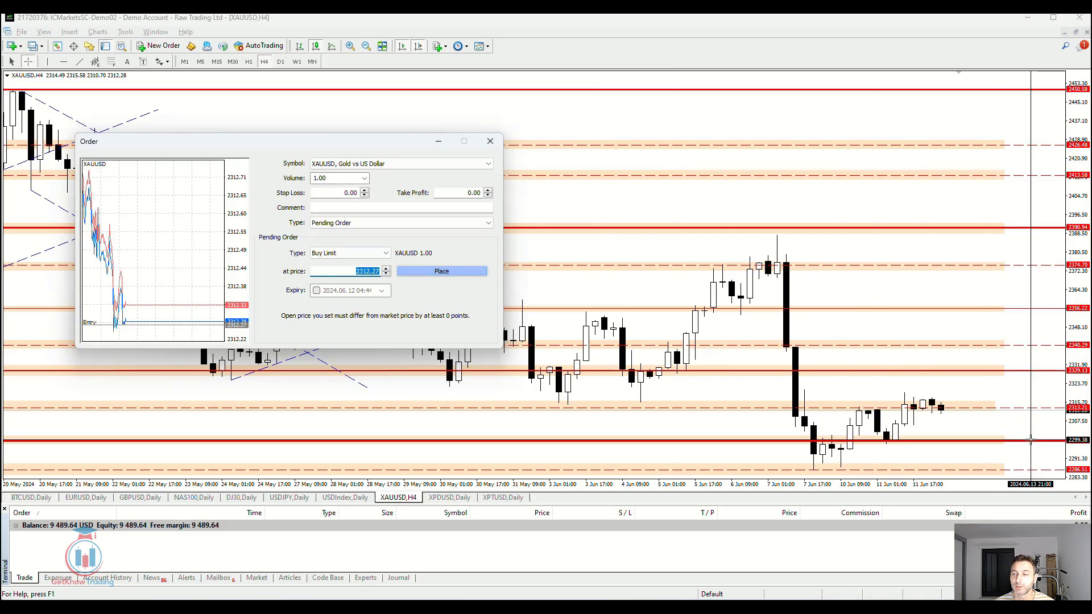
left_click(350, 270)
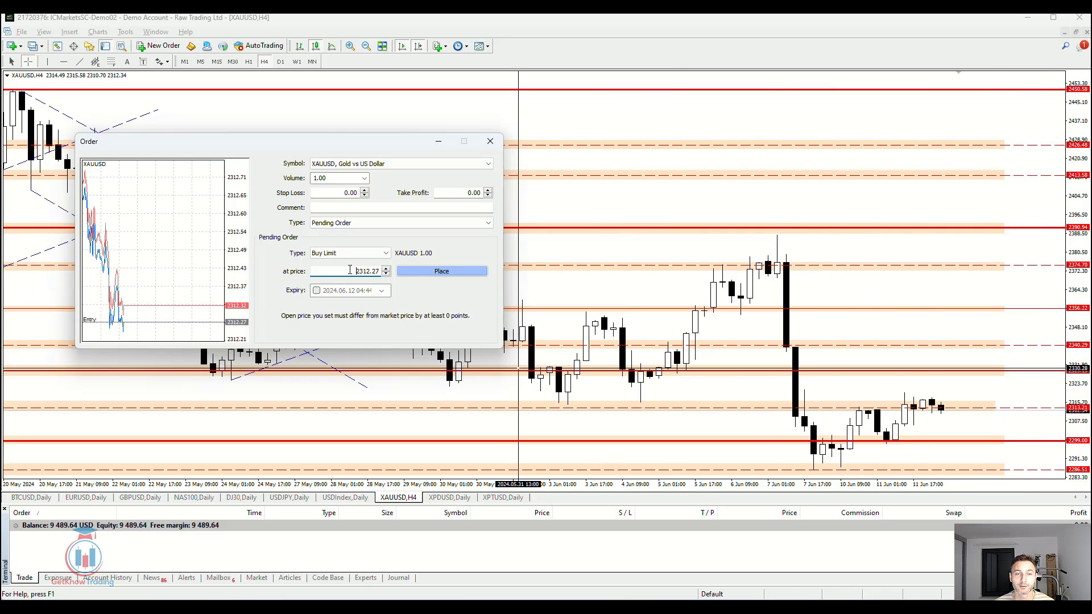
double_click(350, 271)
type("2299.00")
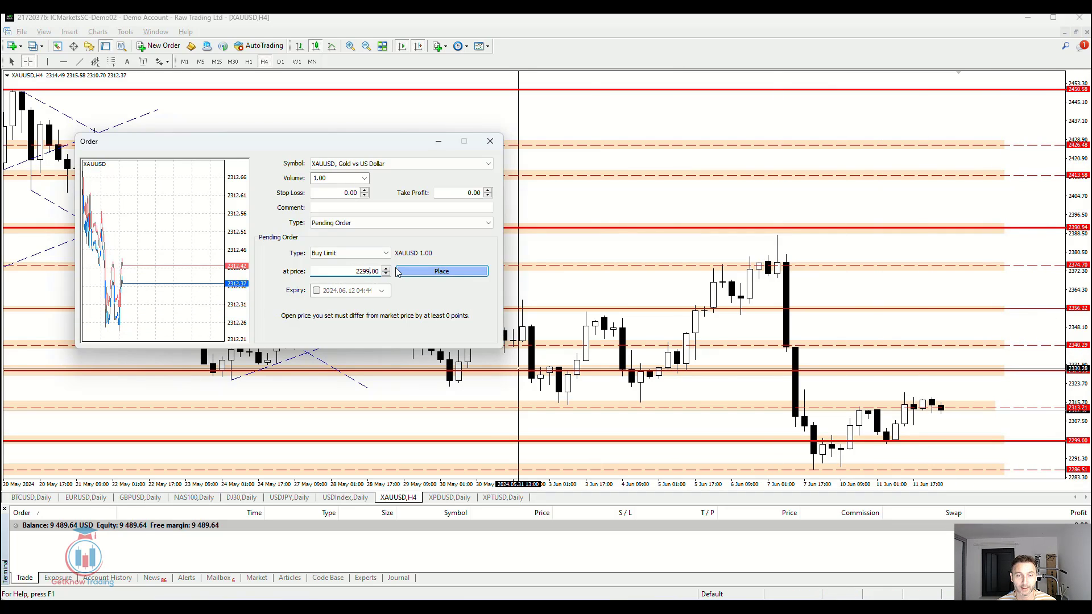
left_click(414, 271)
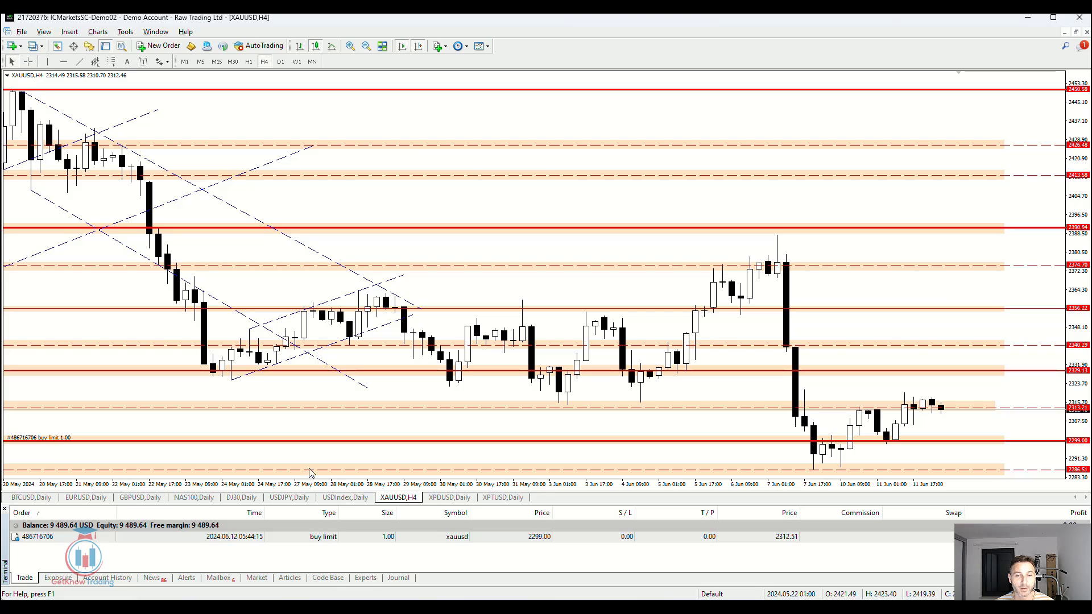
Step: Modify the pending buy limit from the Trade tab, changing its price to 2301.00
double_click(557, 537)
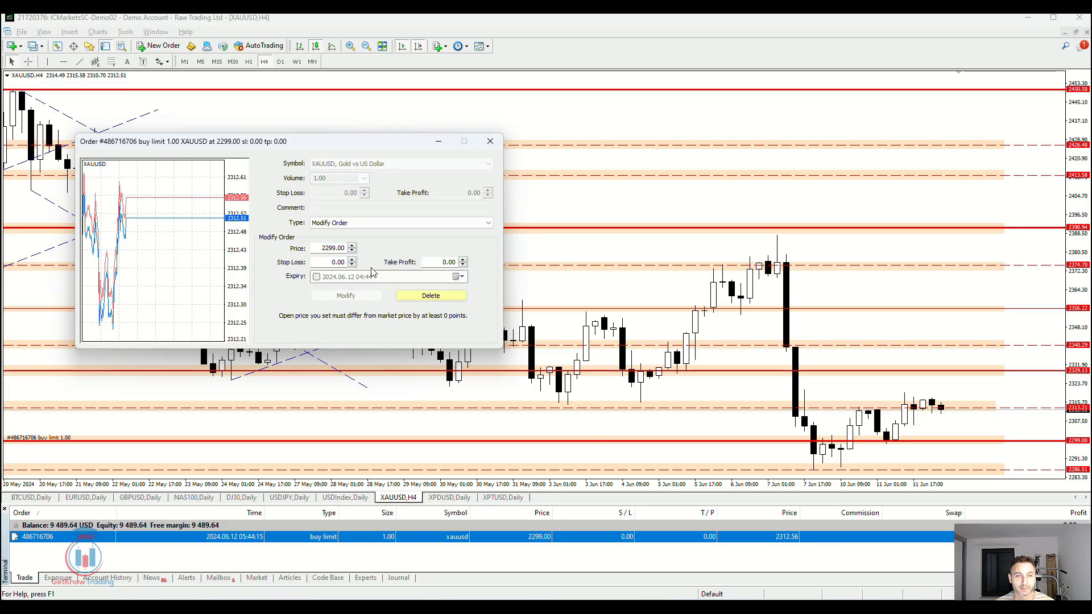
left_click_drag(325, 249, 337, 249)
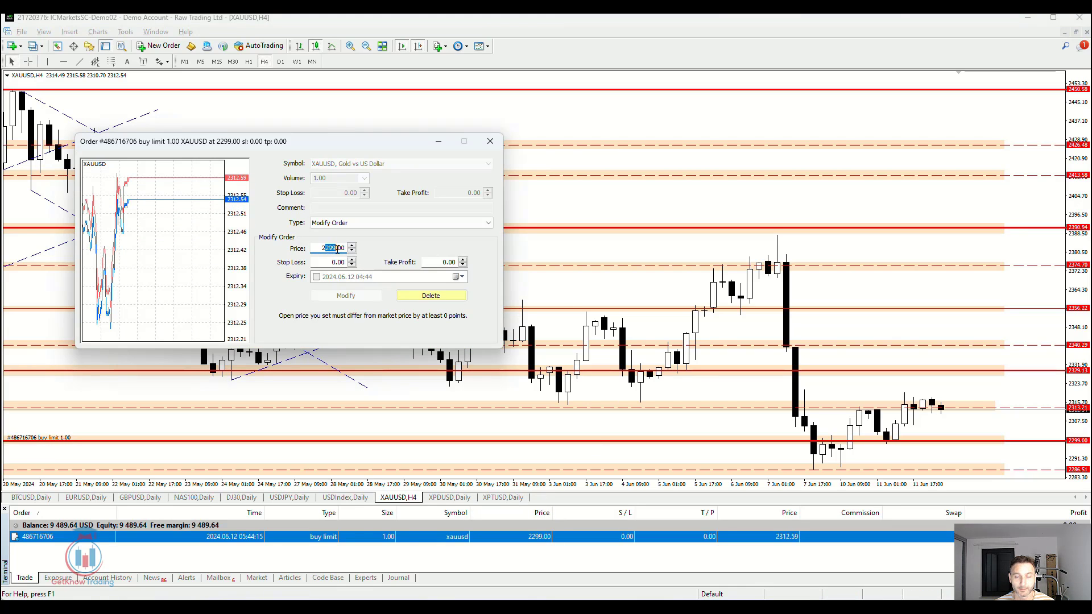
type("301")
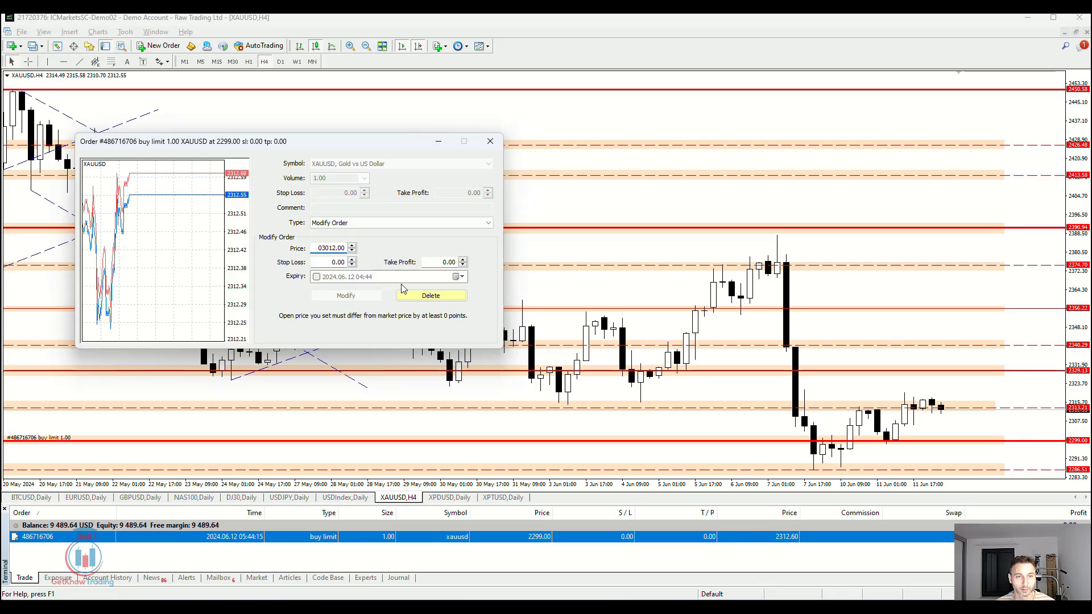
double_click(345, 249)
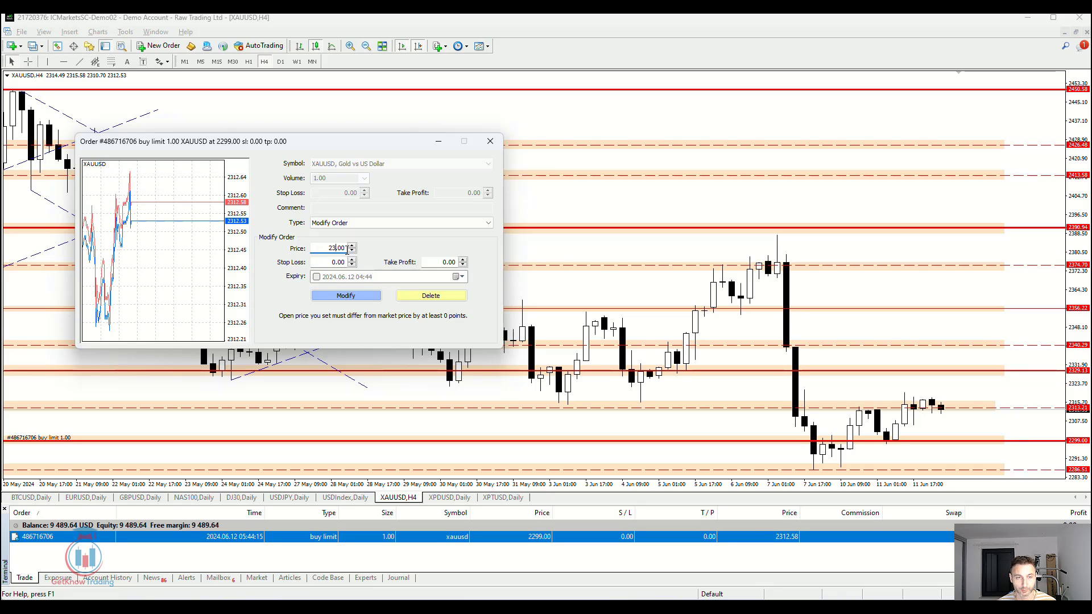
left_click(363, 295)
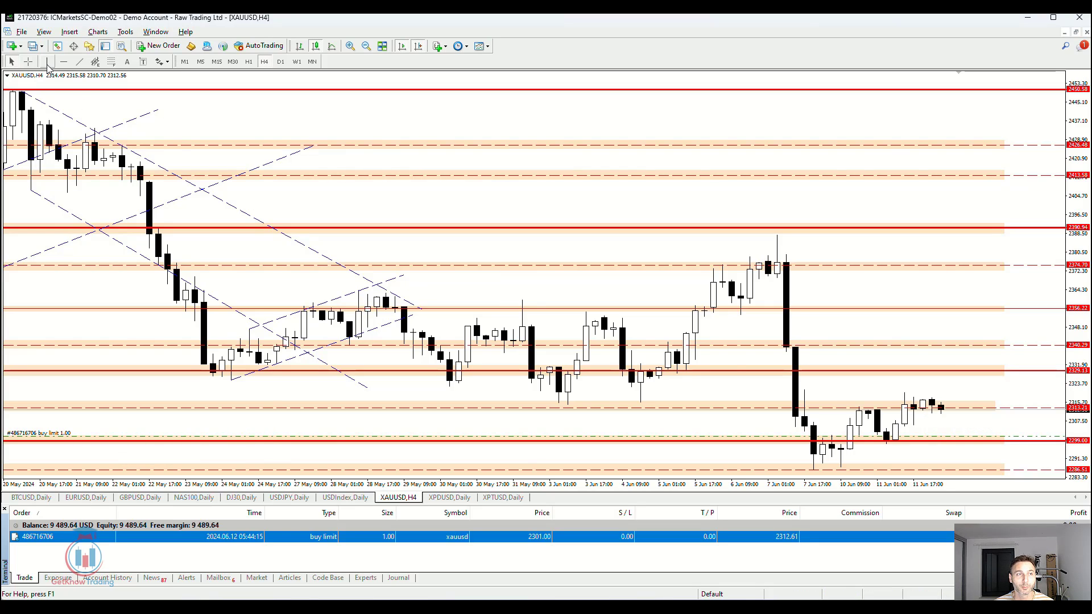
left_click(28, 62)
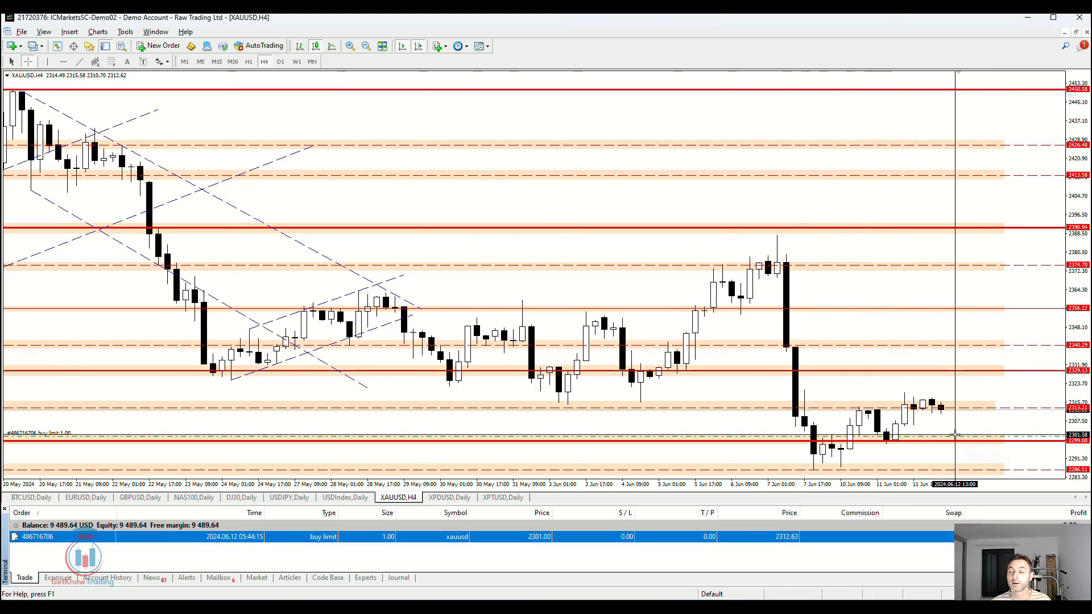
left_click_drag(955, 436, 983, 380)
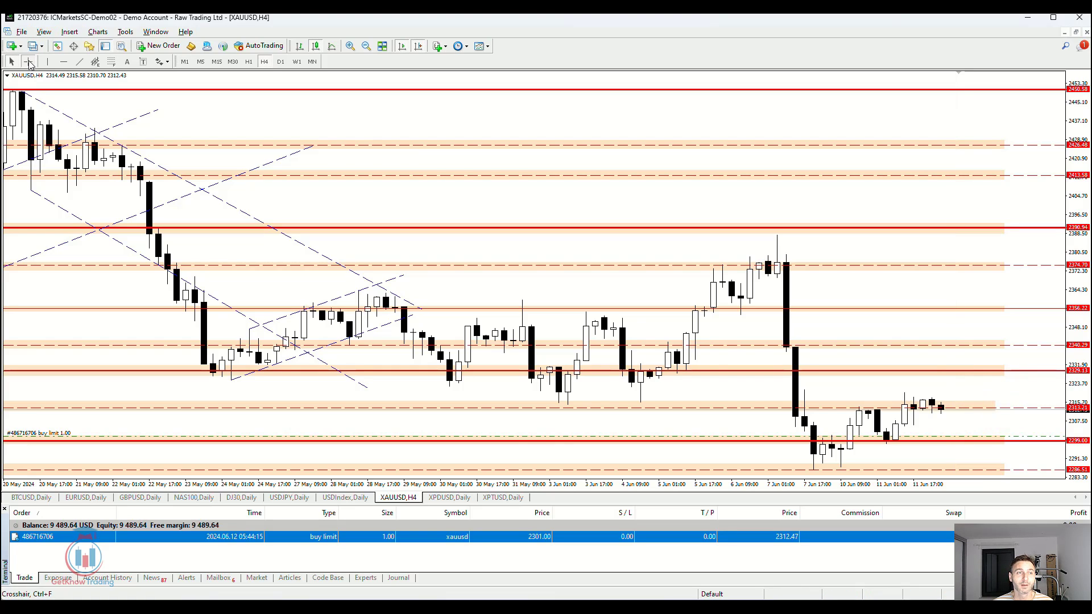
key("ctrl+f")
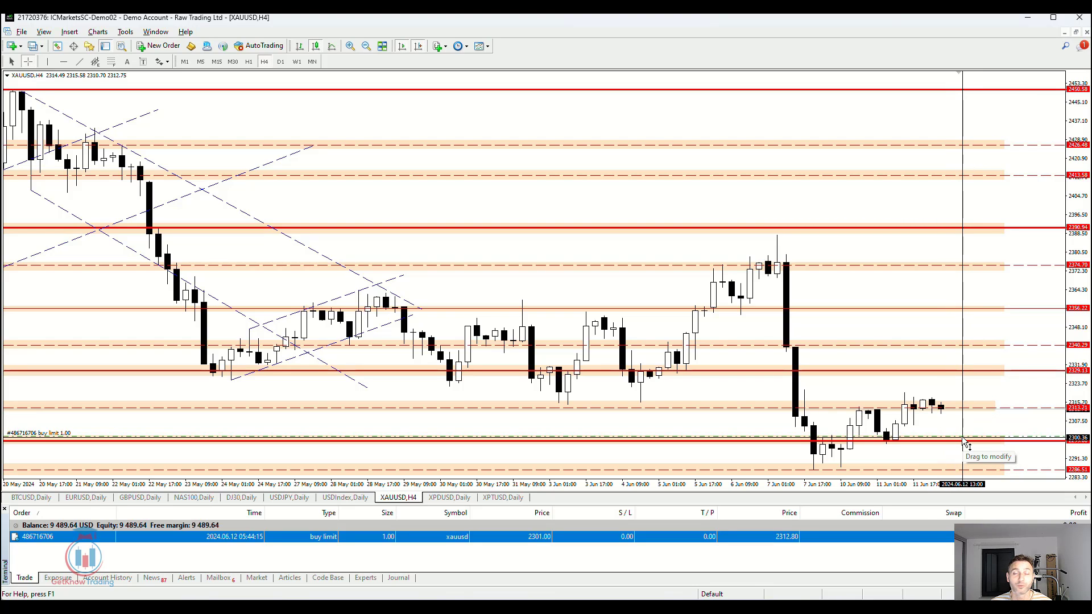
mouse_move(963, 440)
left_mouse_down()
mouse_move(944, 398)
mouse_move(906, 407)
mouse_move(946, 402)
mouse_move(916, 399)
mouse_move(941, 407)
mouse_move(967, 442)
mouse_move(970, 427)
left_mouse_up()
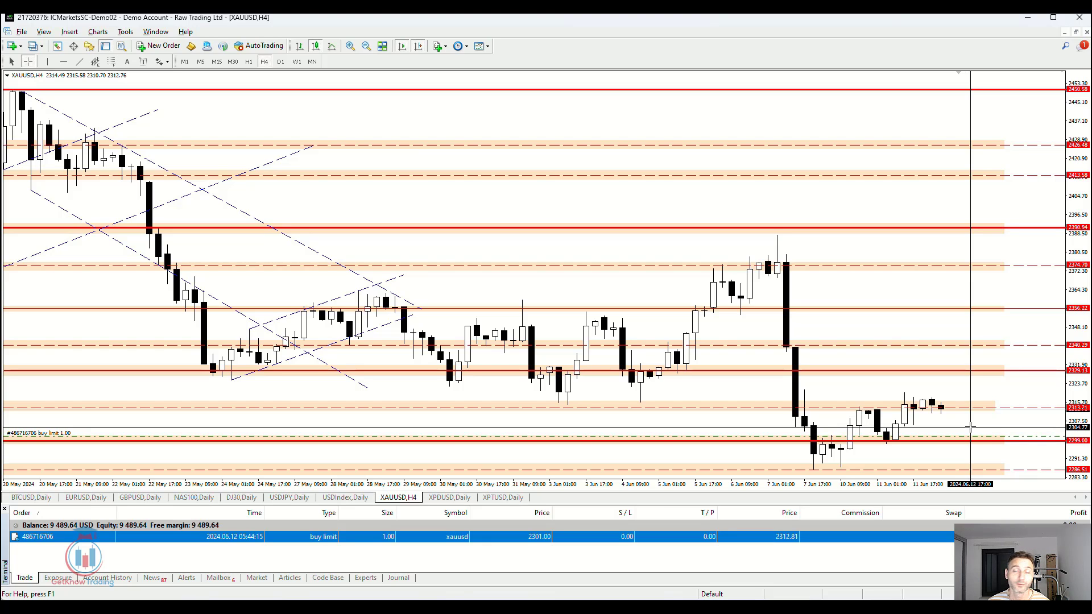
left_click_drag(970, 427, 973, 427)
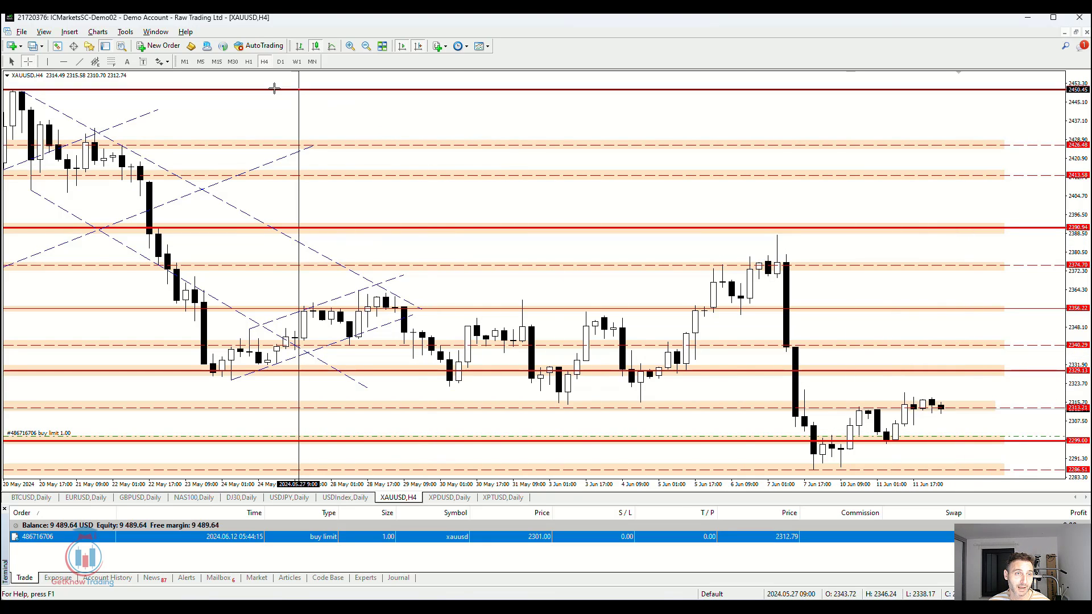
Step: Show gold on the H1 chart and drag the buy limit order line up to 2308.77
left_click(249, 62)
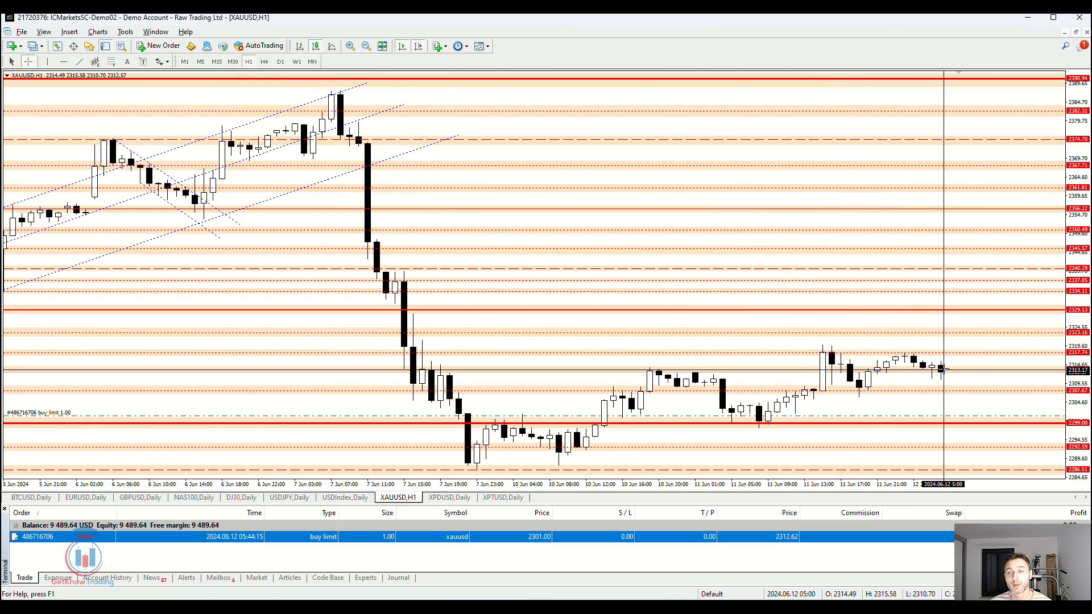
middle_click(968, 415)
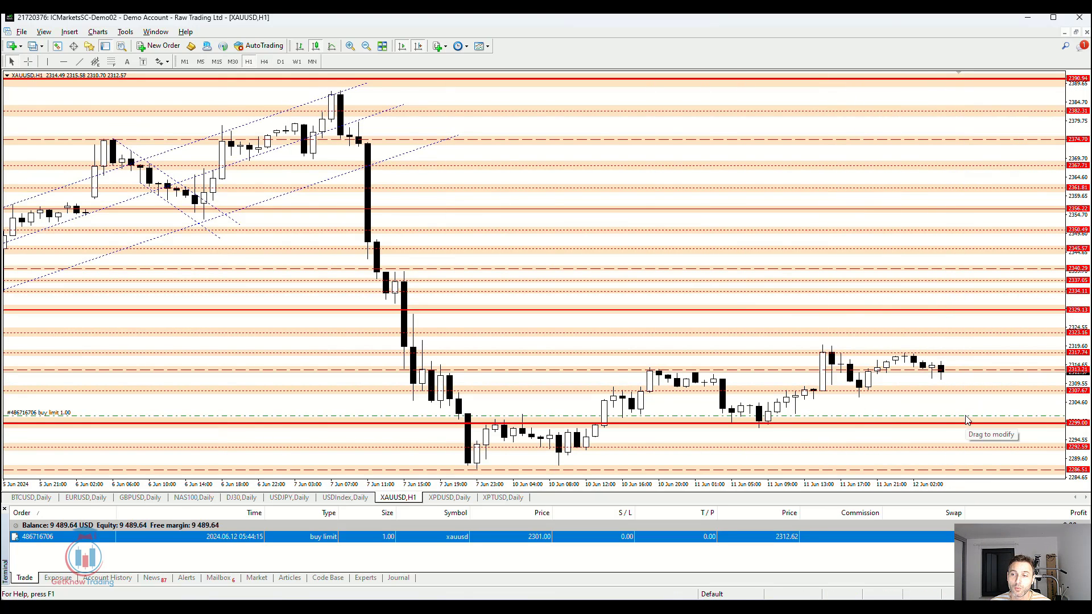
left_click_drag(964, 407, 964, 386)
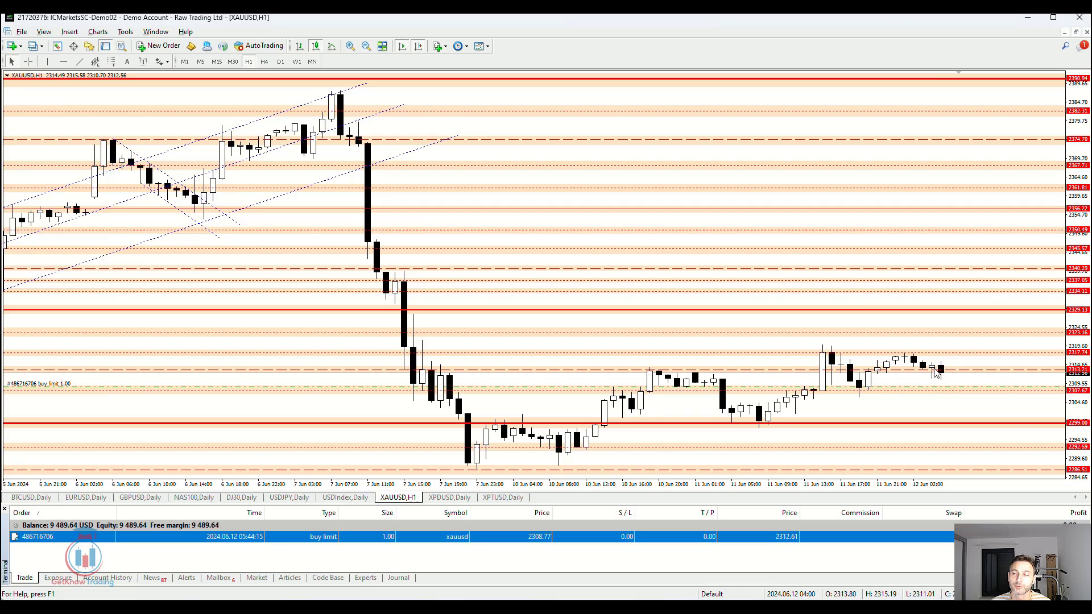
mouse_move(943, 378)
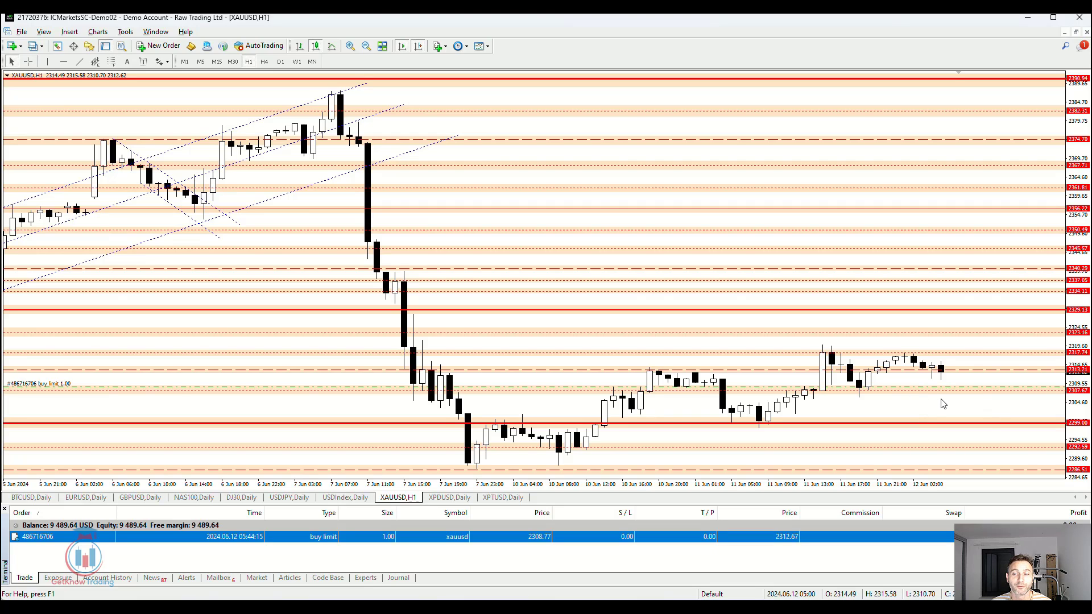
left_click(29, 61)
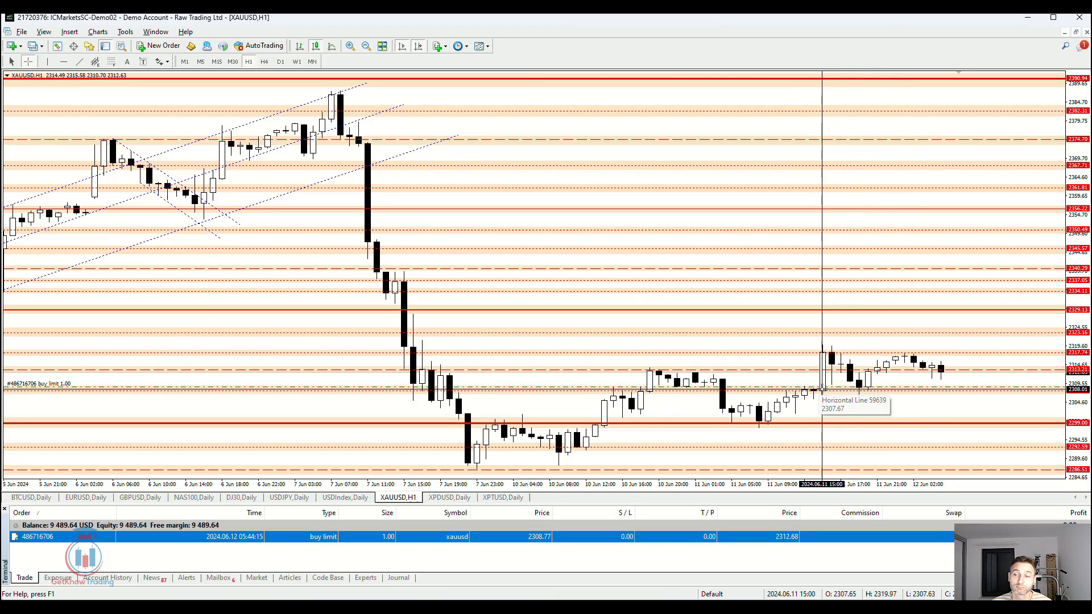
middle_click(947, 383)
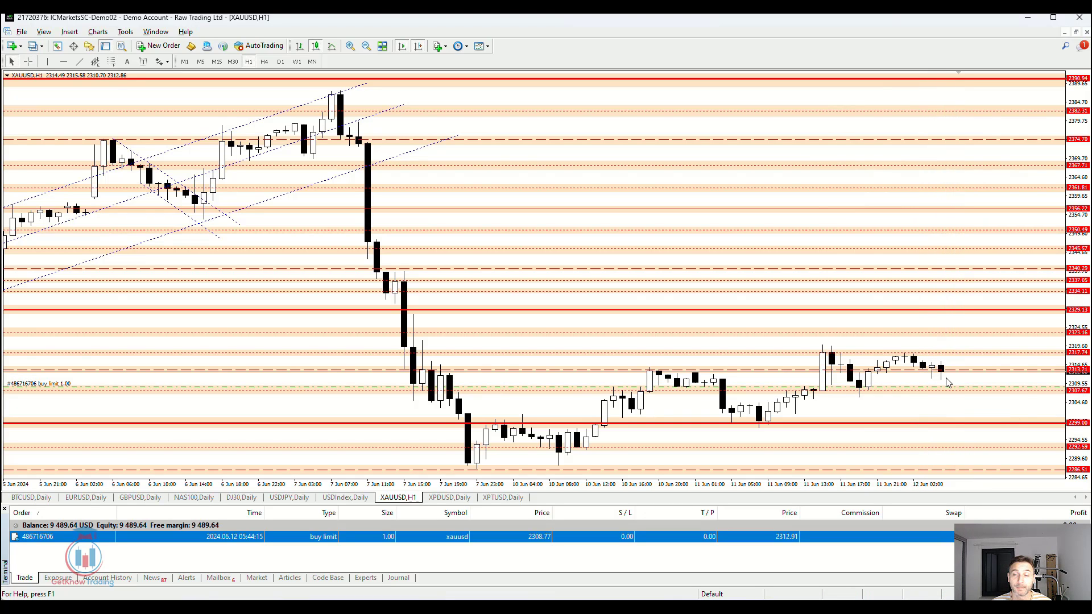
Step: Switch the chart to M5 then M1, compress the price scale, and enable the crosshair
left_click(200, 62)
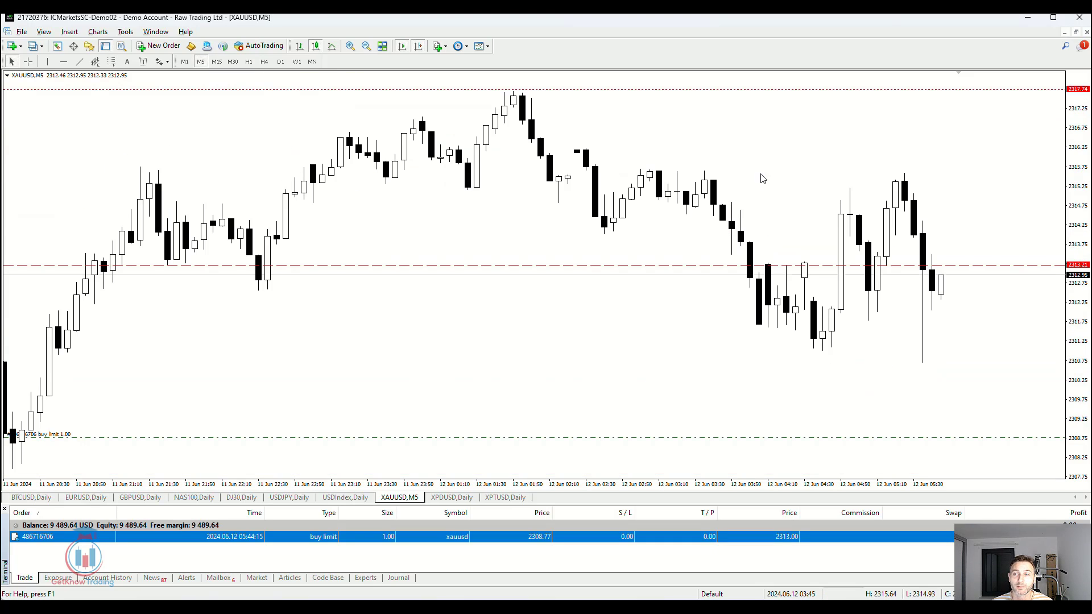
left_click(184, 62)
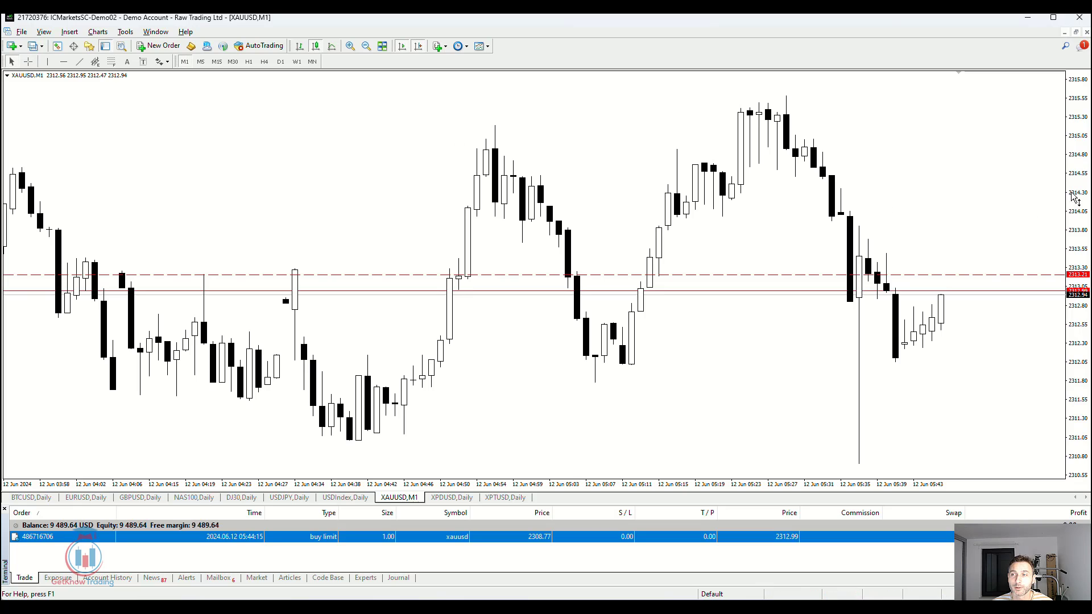
left_click_drag(1075, 198, 1082, 209)
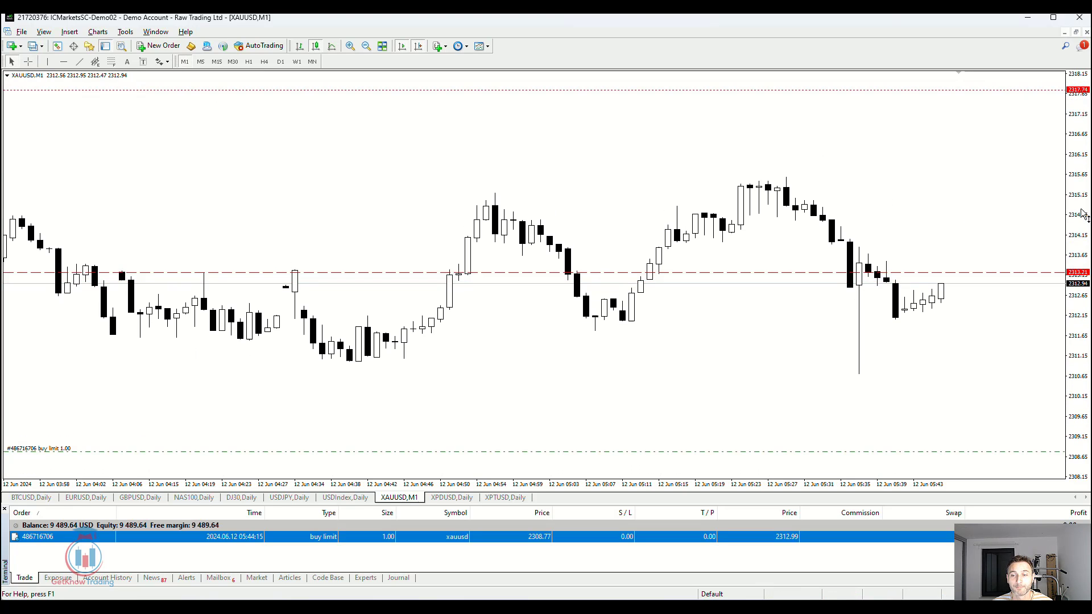
left_click(27, 62)
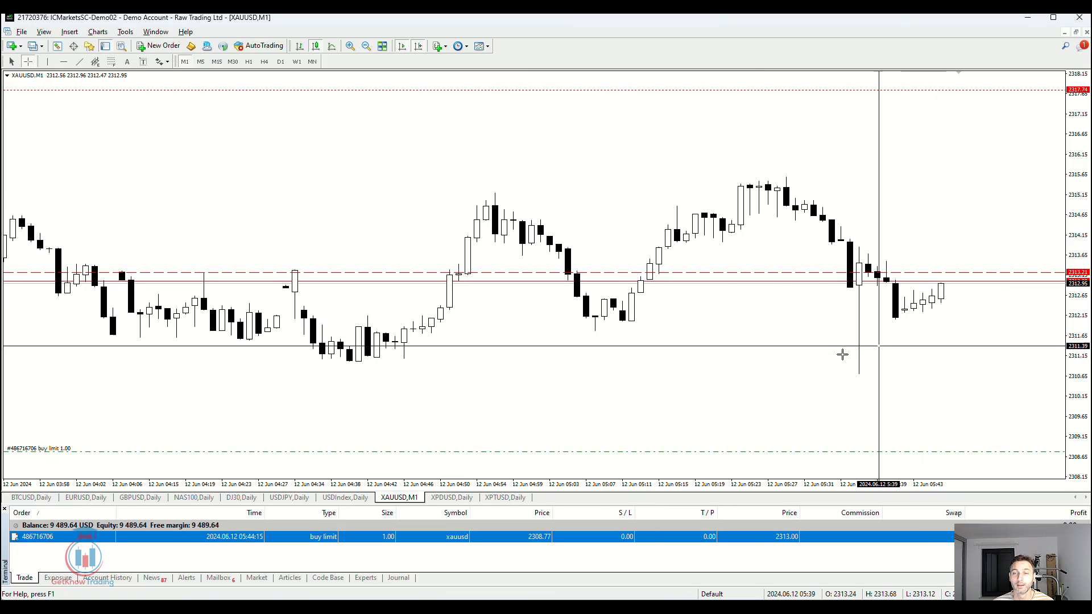
Step: Drag the buy-limit order line on the M1 chart from 2308.77 up to 2312.32
left_click(660, 356)
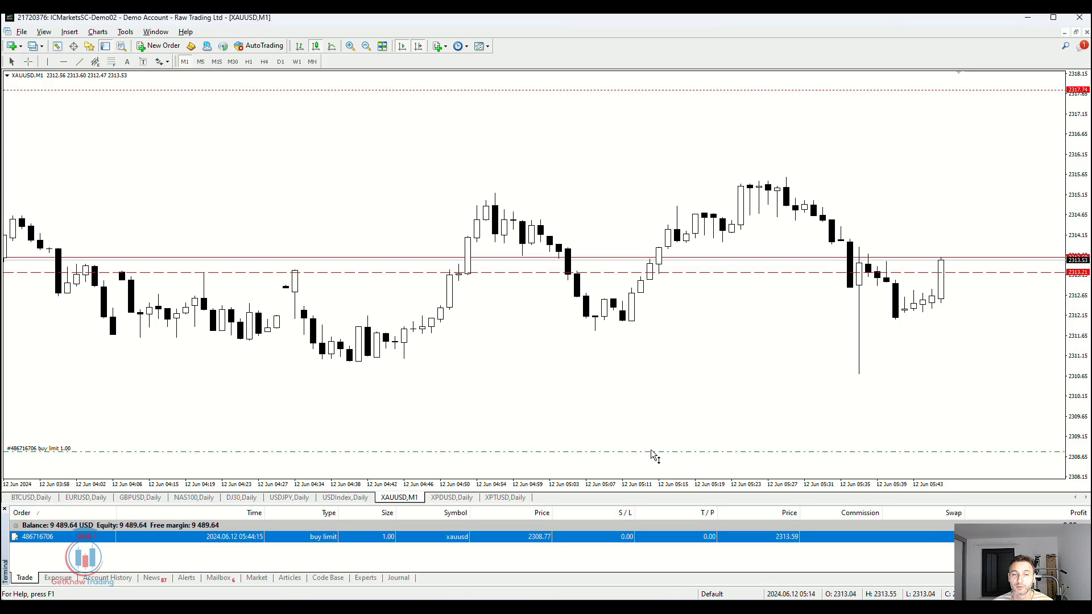
left_click_drag(651, 451, 683, 308)
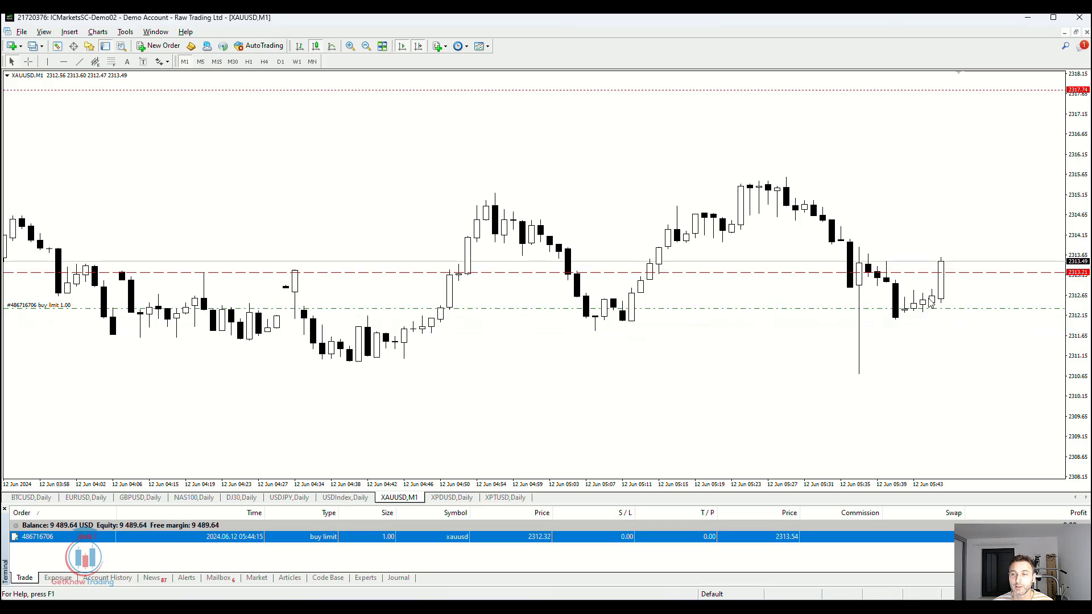
left_click(28, 61)
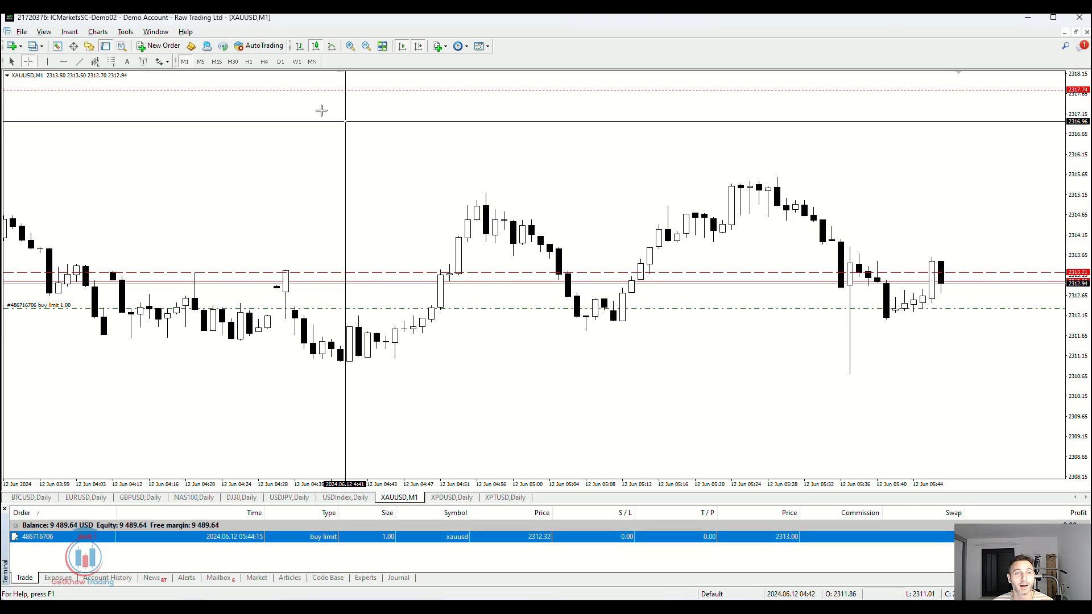
Step: Switch the XAUUSD chart to the H4 timeframe
left_click(264, 61)
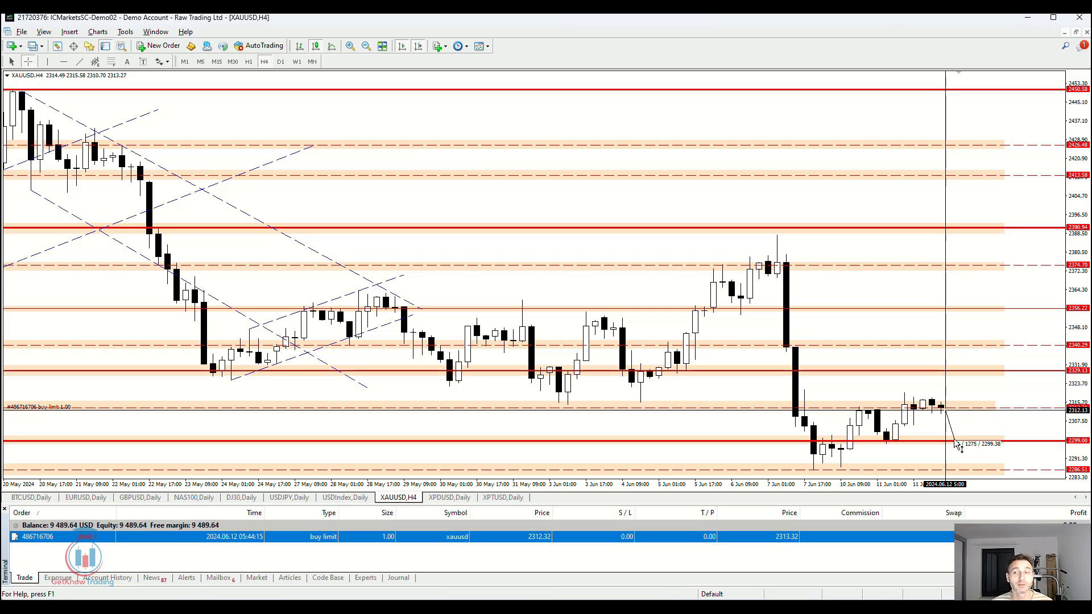
Step: In Modify Order, give the buy limit a 2297.00 stop loss and 2328.00 take profit
left_click_drag(957, 444, 959, 447)
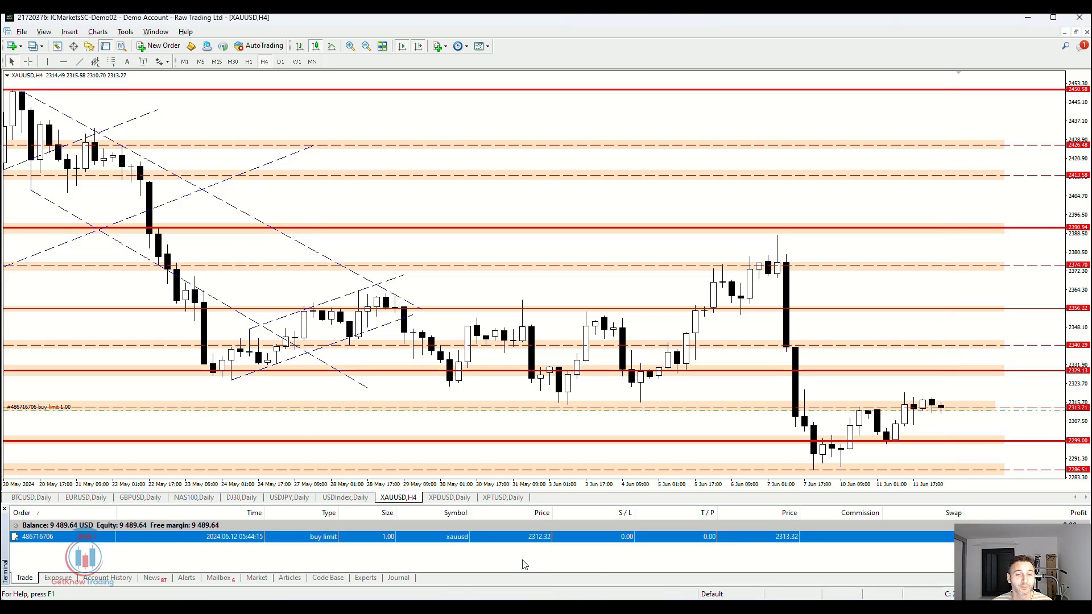
double_click(585, 541)
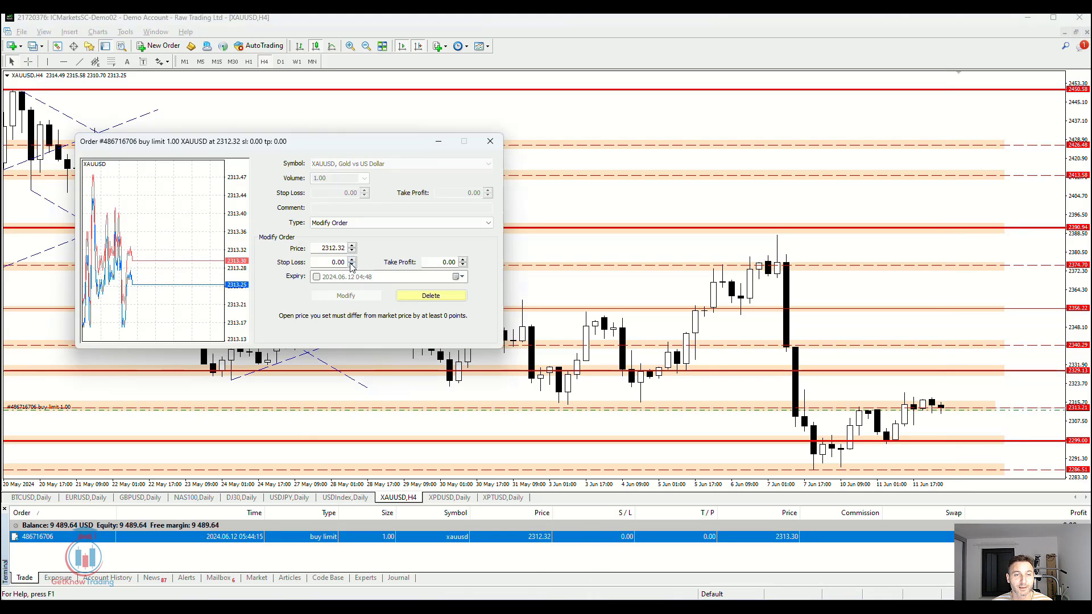
left_click(352, 265)
left_click(463, 260)
double_click(344, 263)
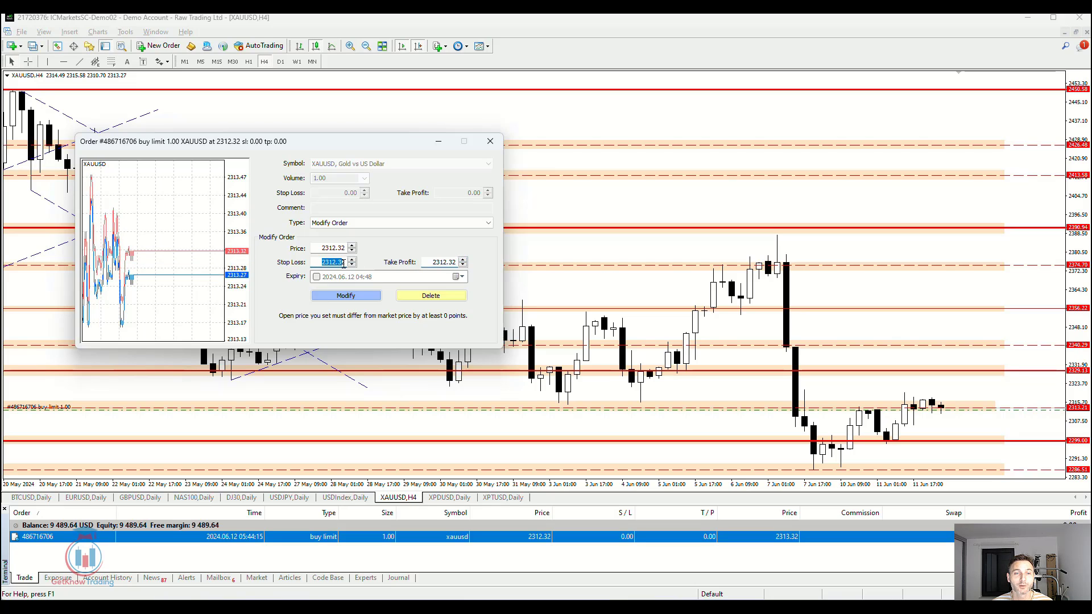
type("22")
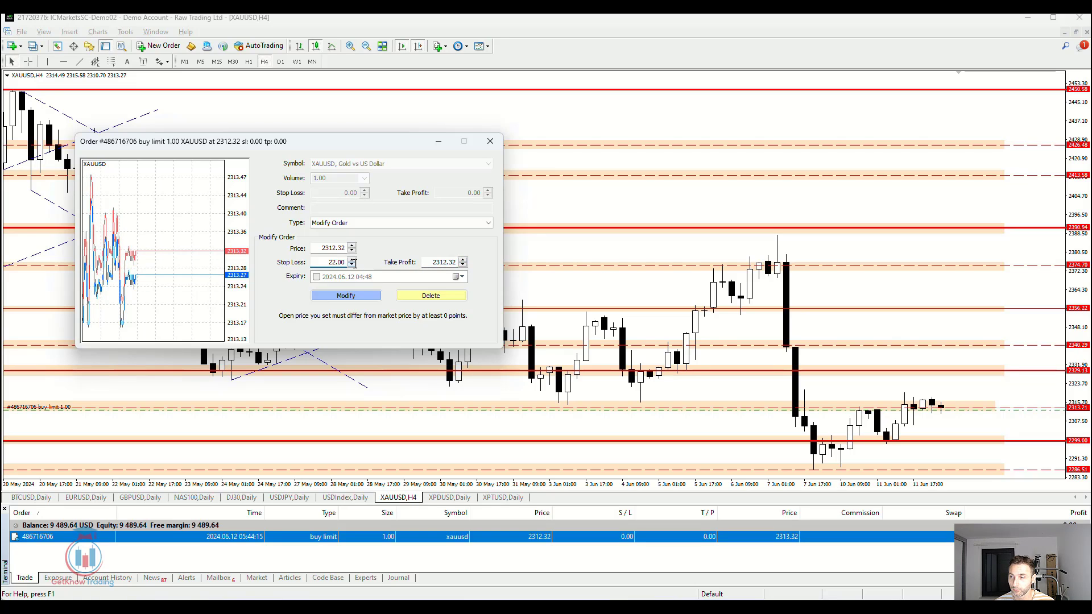
type("97")
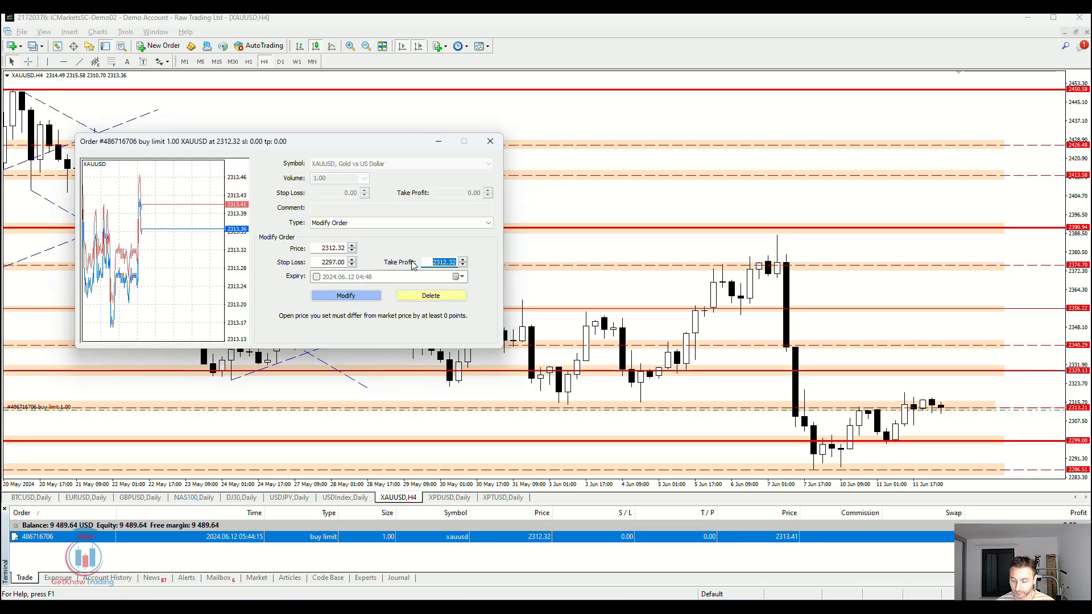
type("232.008")
left_click(364, 296)
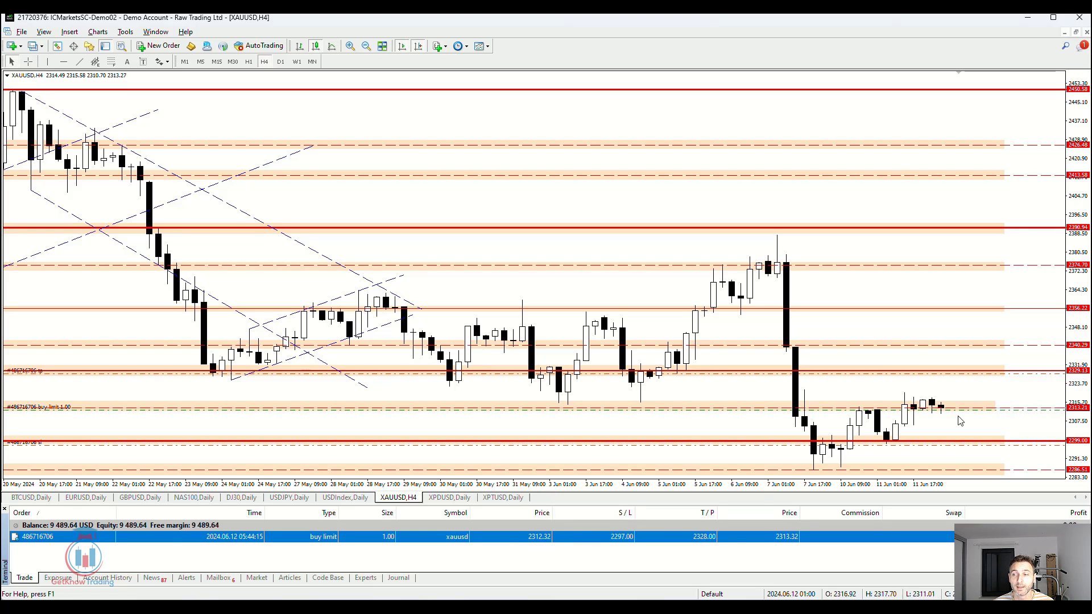
Step: Modify the buy-limit order's entry price to 2301.00
mouse_move(972, 409)
left_mouse_down()
mouse_move(968, 434)
mouse_move(970, 410)
left_mouse_up()
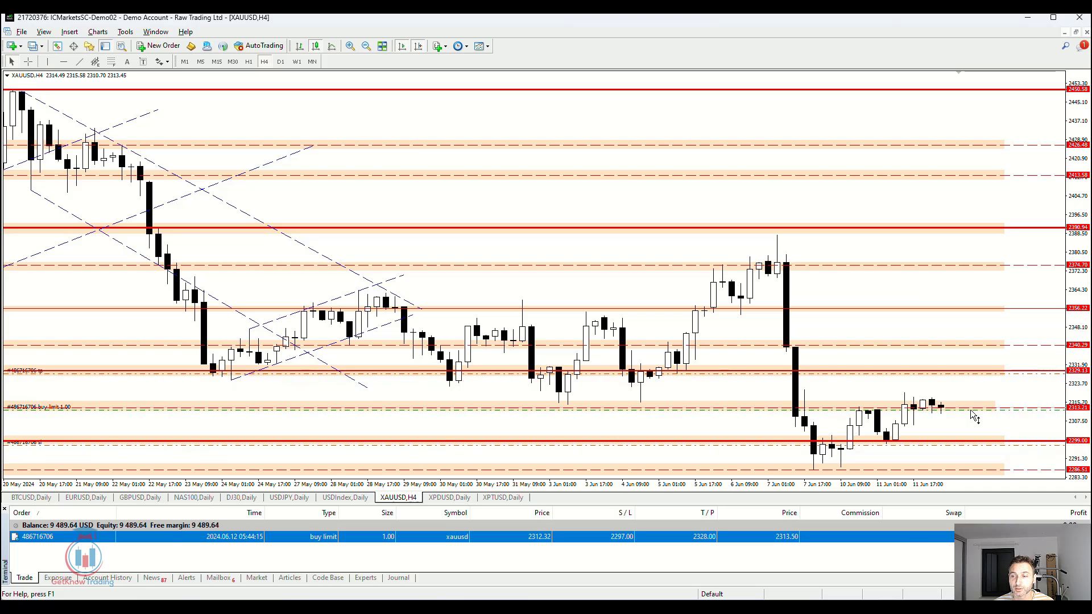
double_click(909, 541)
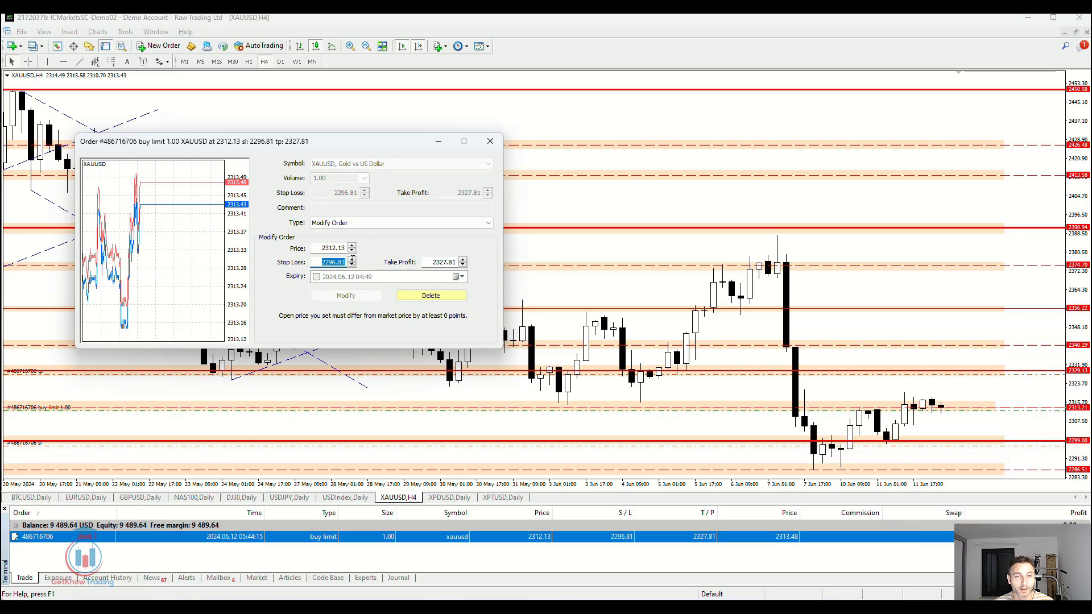
left_click_drag(322, 248, 357, 245)
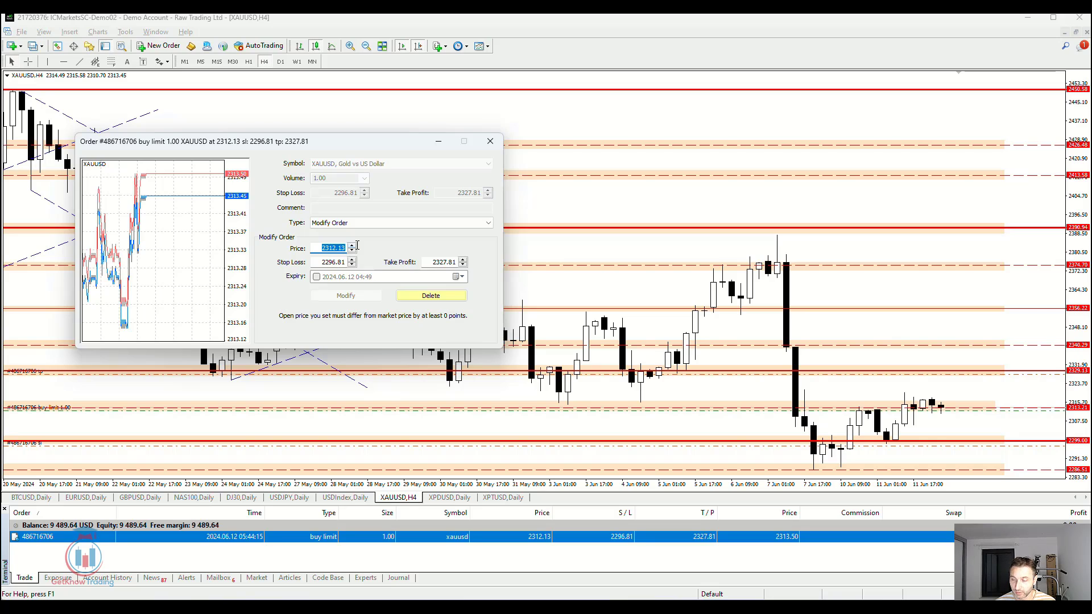
type("2.00")
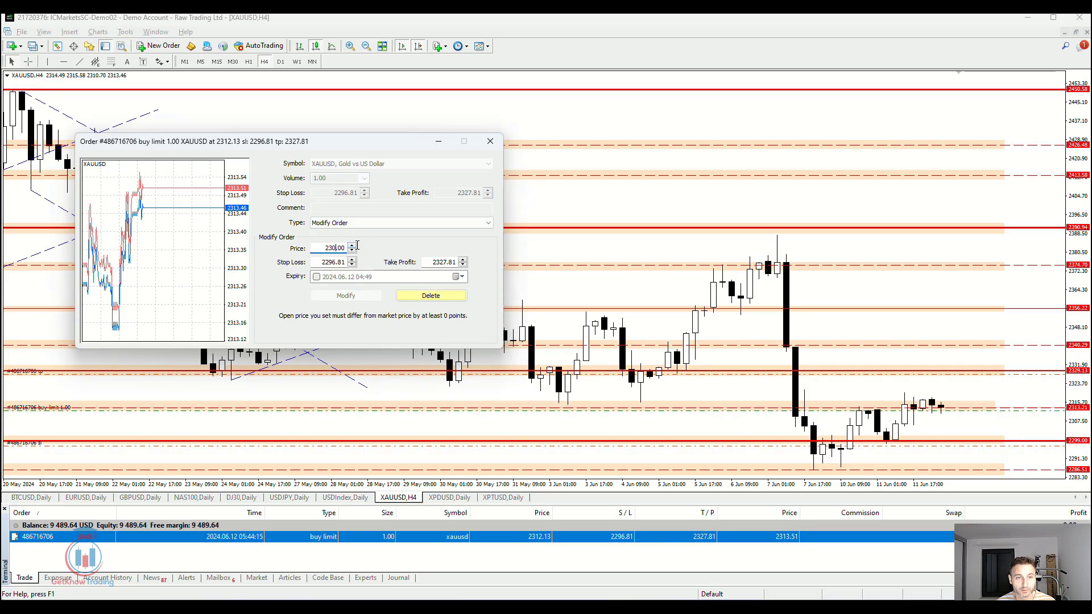
type("301")
left_click(345, 295)
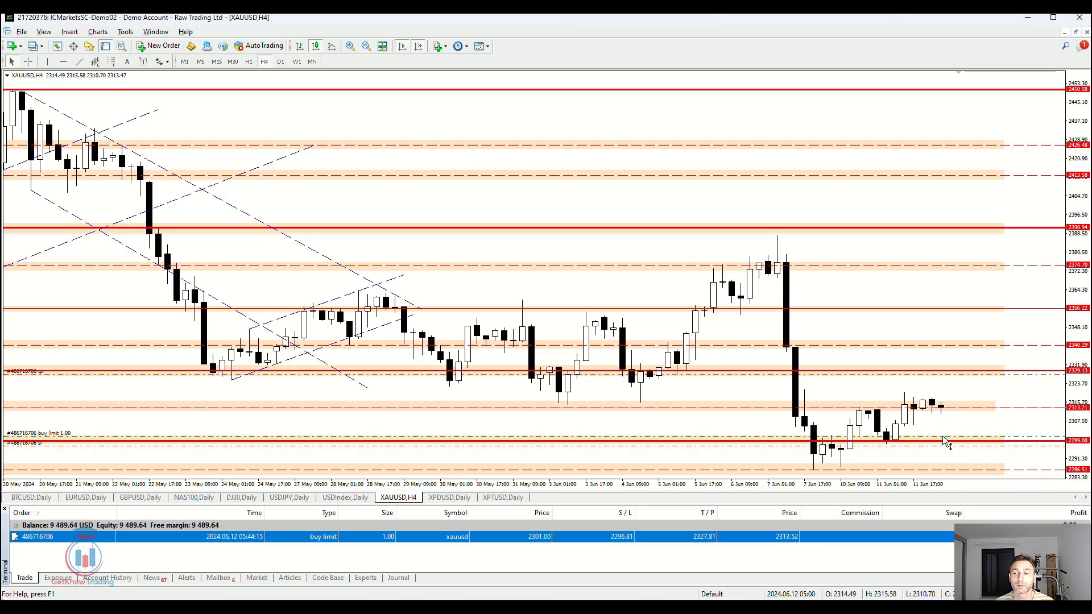
Step: Modify the buy-limit order again, raising its entry price to 2310.00
double_click(759, 538)
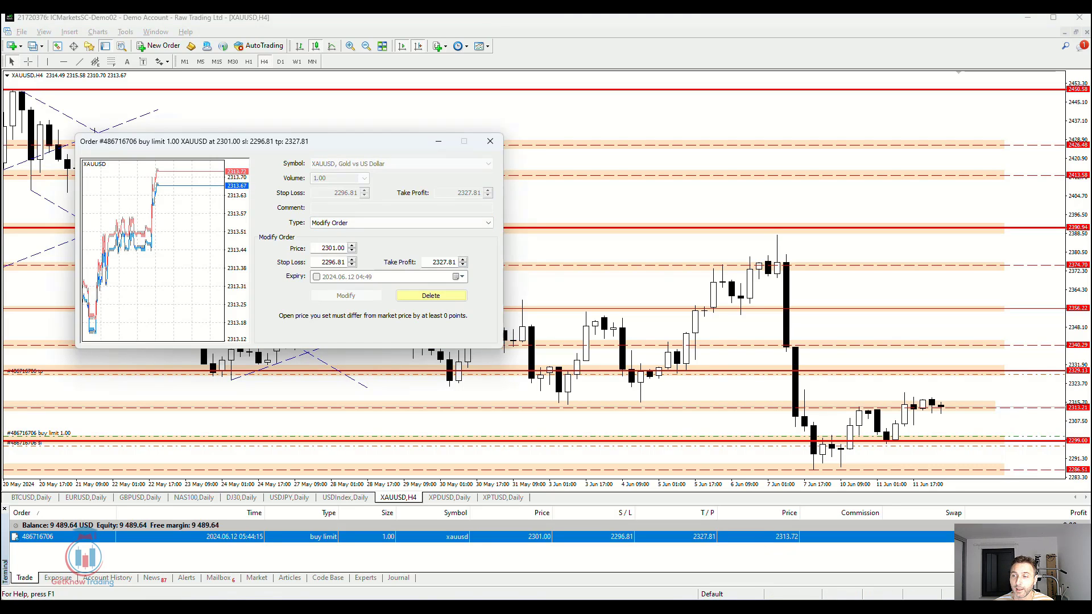
double_click(322, 248)
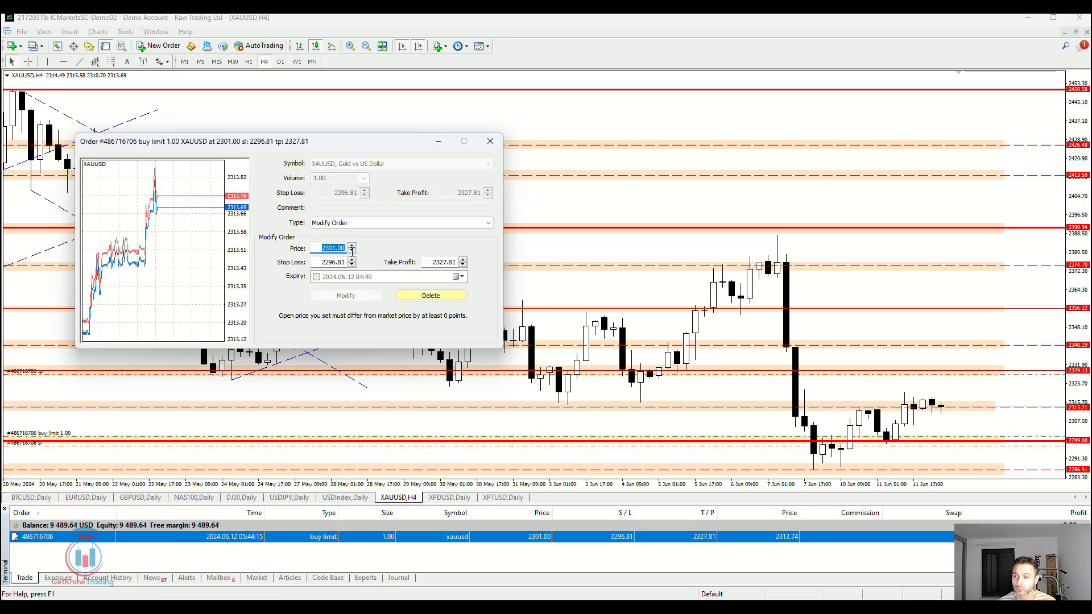
type("2310.00")
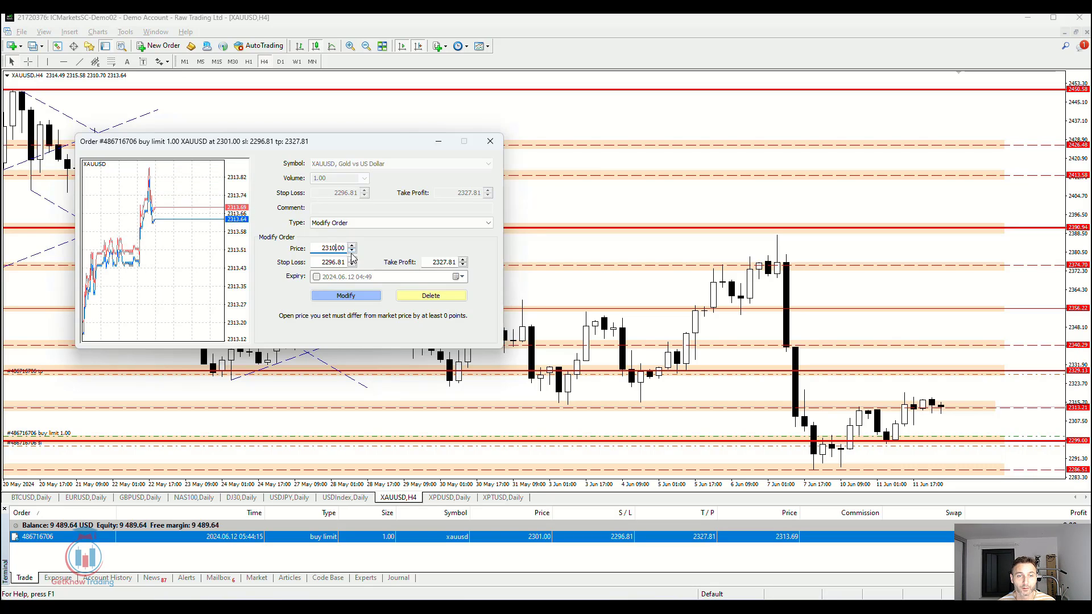
left_click(347, 296)
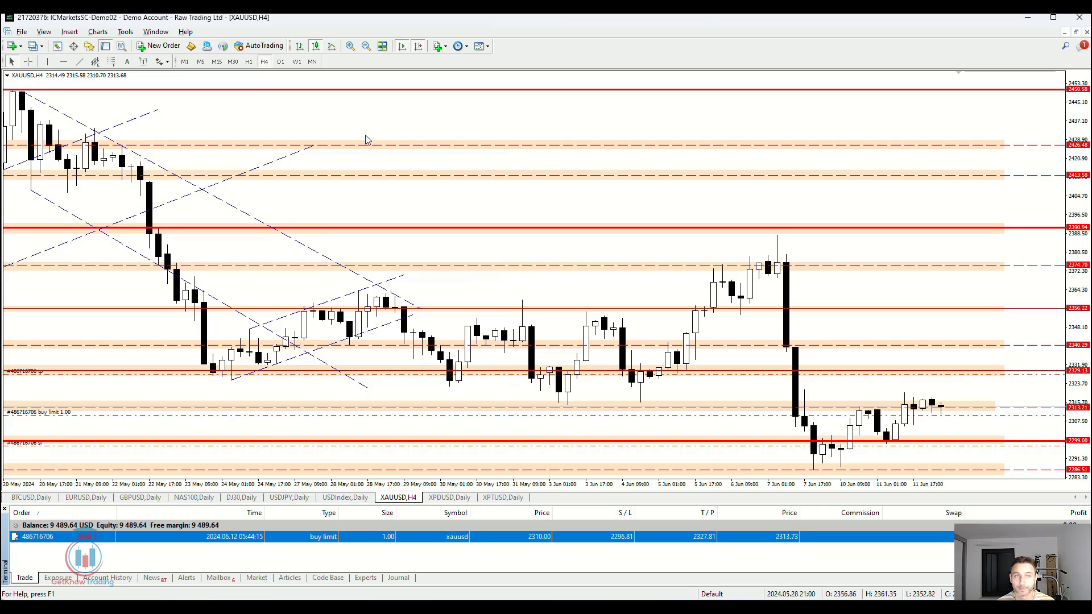
Step: On the M1 chart, drag the buy limit up to 2312.43, shifting SL to 2299.24 and TP to 2330.24
left_click(185, 61)
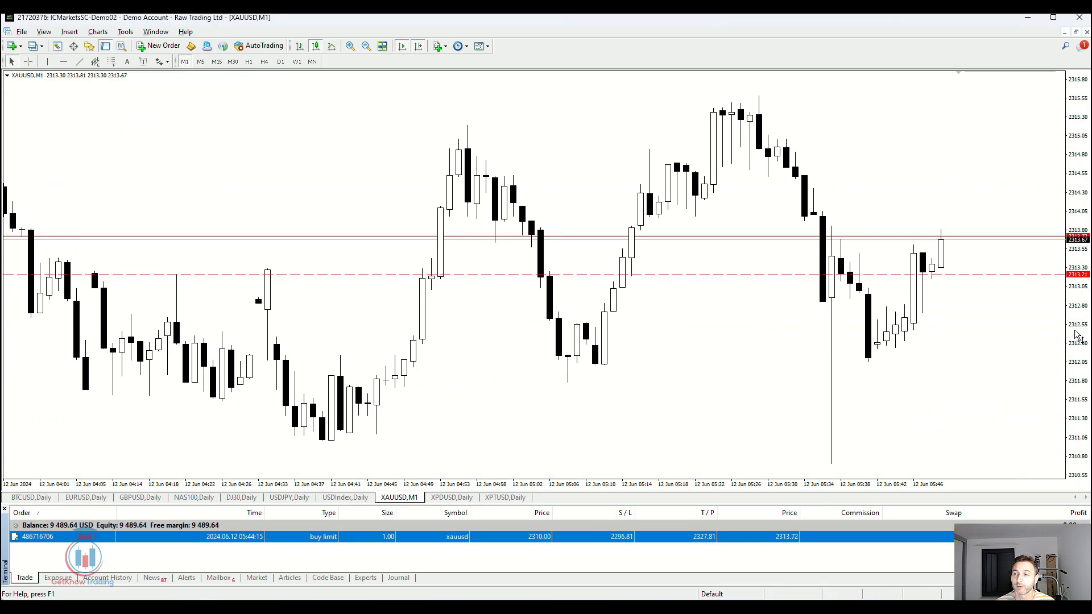
left_click_drag(945, 430, 948, 308)
left_click_drag(1076, 341, 1082, 210)
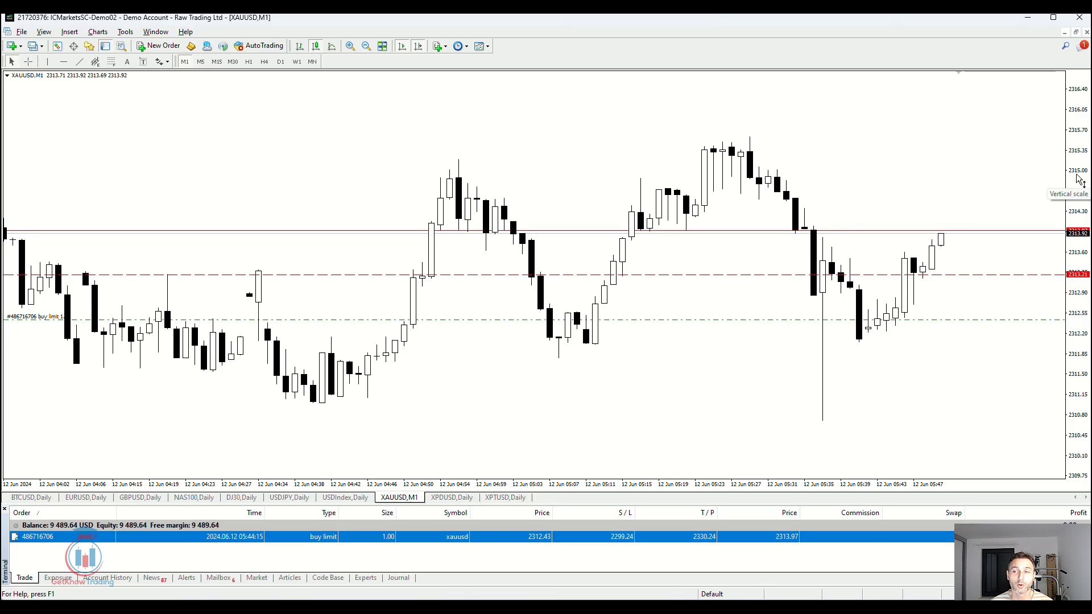
Step: Switch the gold chart to H4 to see the 2312.43 buy limit with its stop-loss and take-profit lines
left_click(266, 63)
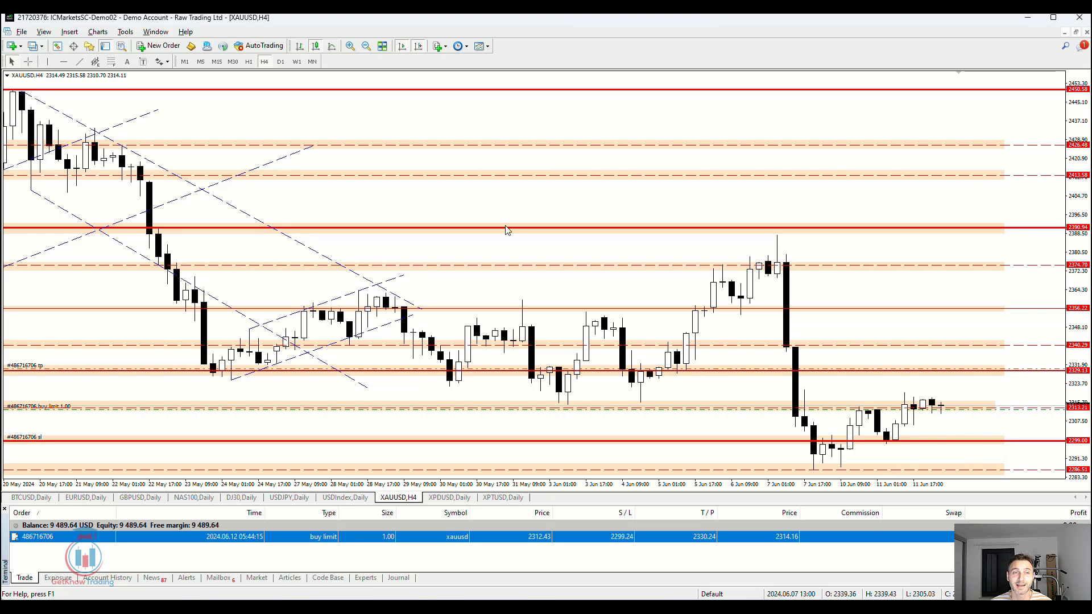
Step: Return the gold chart to M1 and turn on the crosshair price readout
left_click(185, 61)
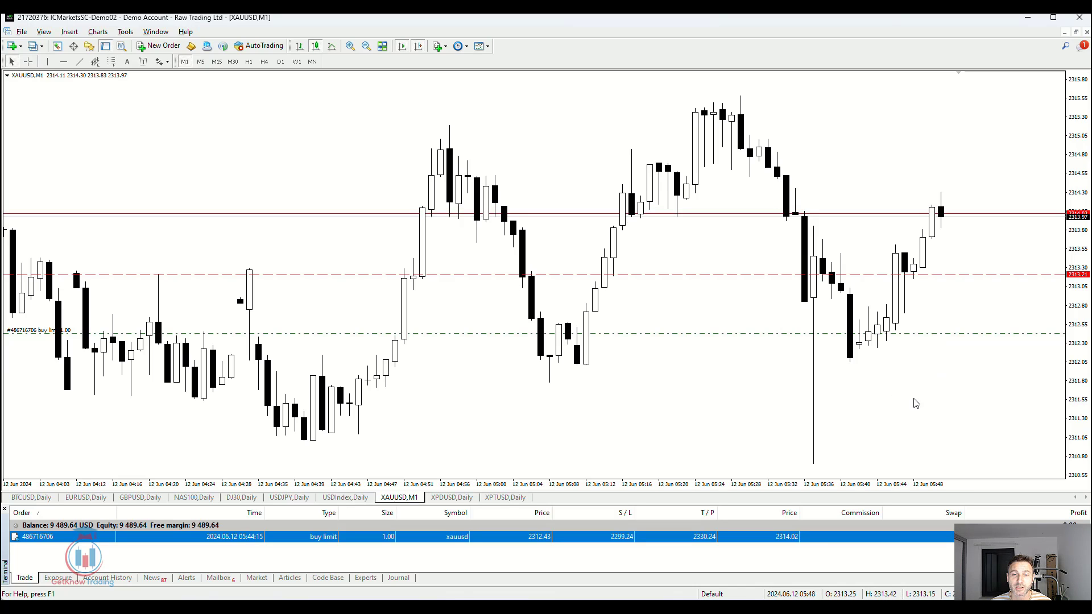
middle_click(902, 348)
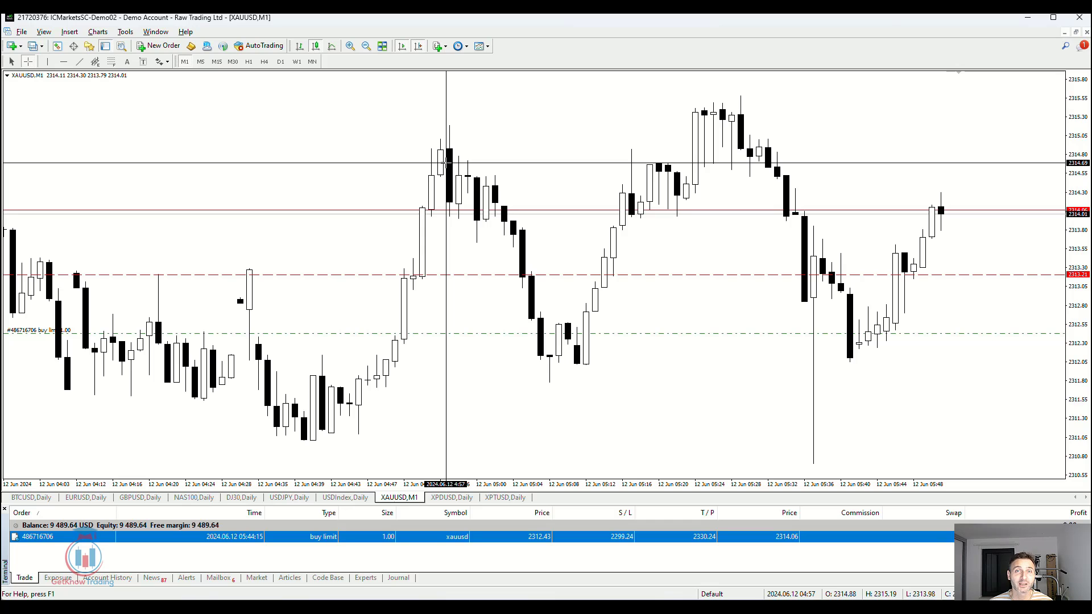
Step: Cycle the gold chart through H1, H4 and D1, return to M1, and turn off the crosshair
left_click(249, 61)
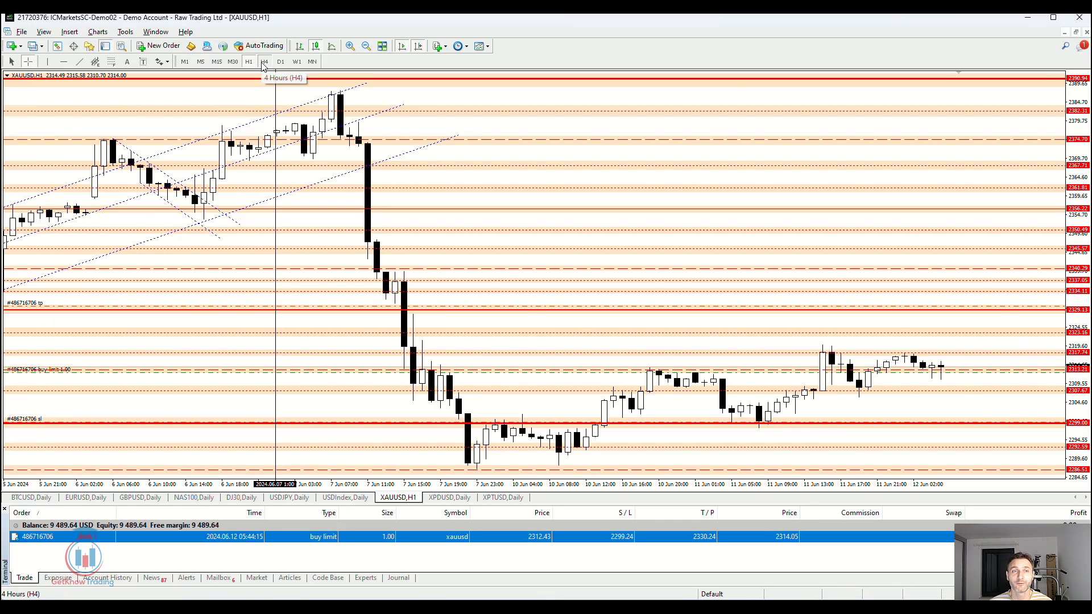
left_click(263, 62)
left_click(281, 62)
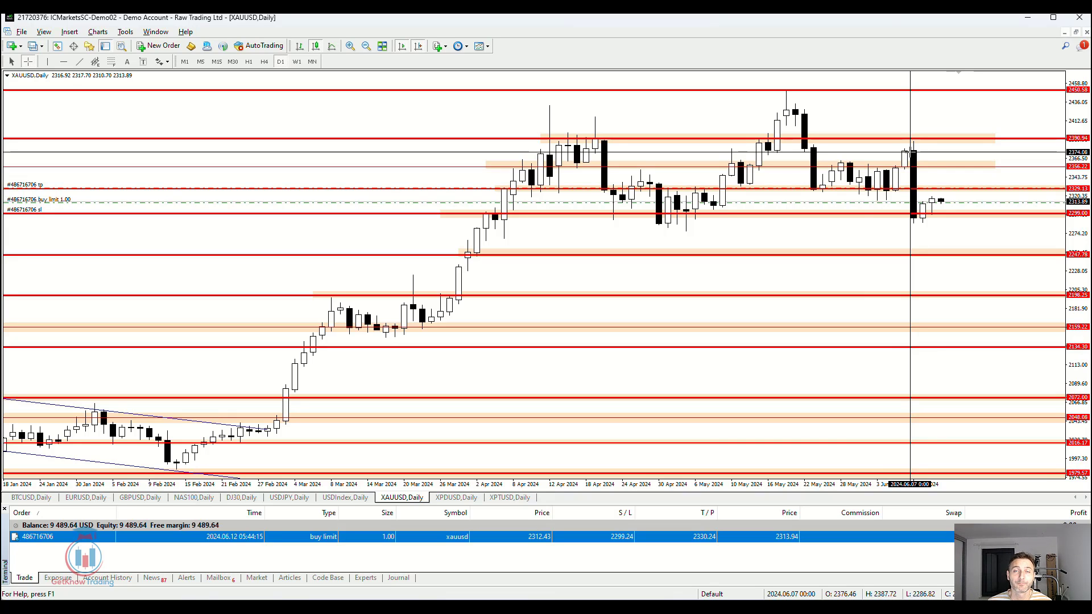
left_click(185, 61)
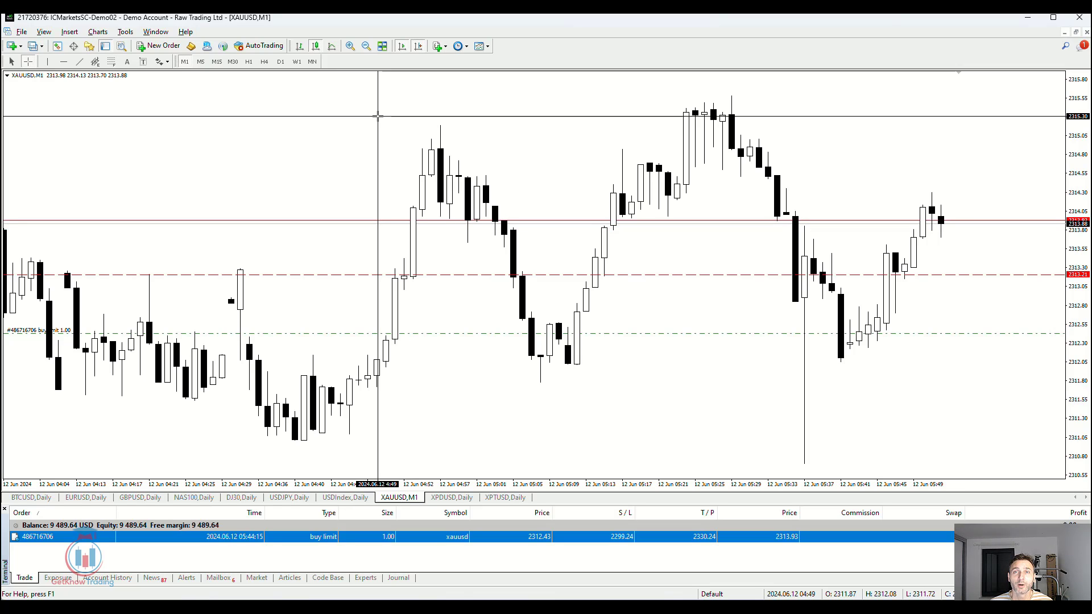
left_click(377, 116)
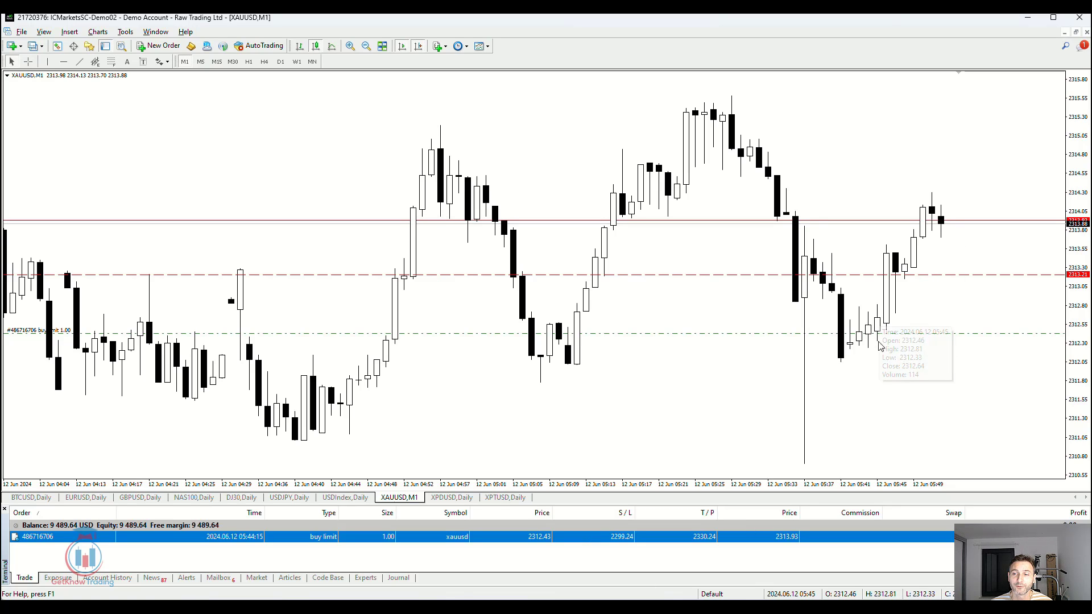
left_click(264, 61)
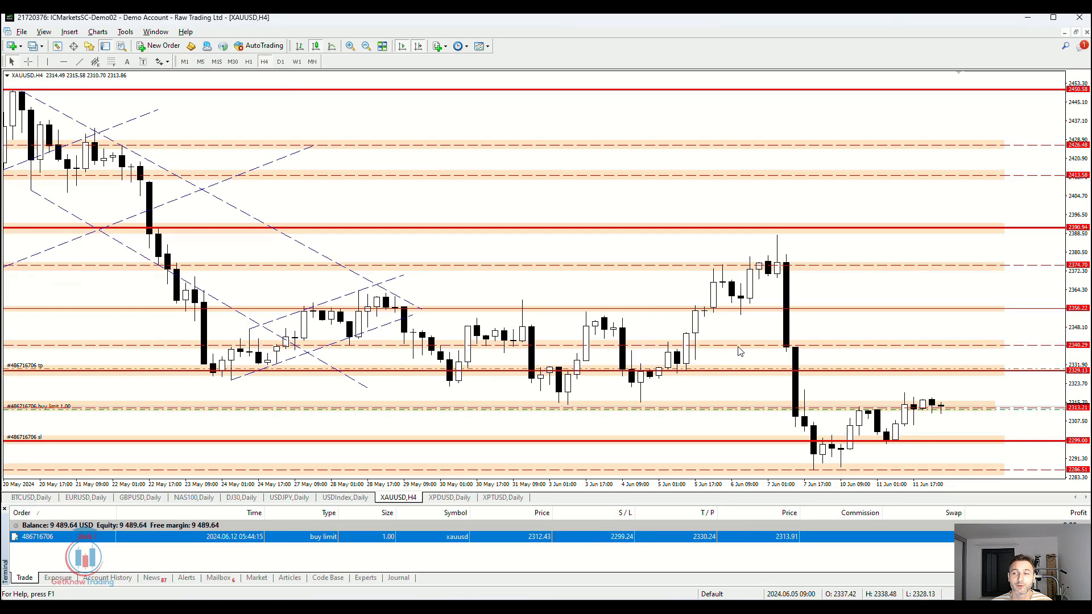